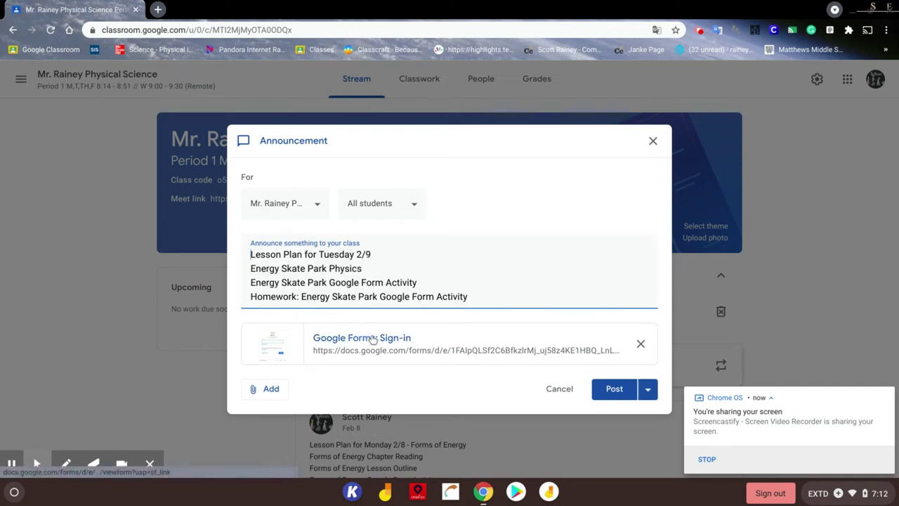
Open the Google Forms Sign-in attachment from the announcement and follow its Energy Skate Park simulation link
left_click(374, 339)
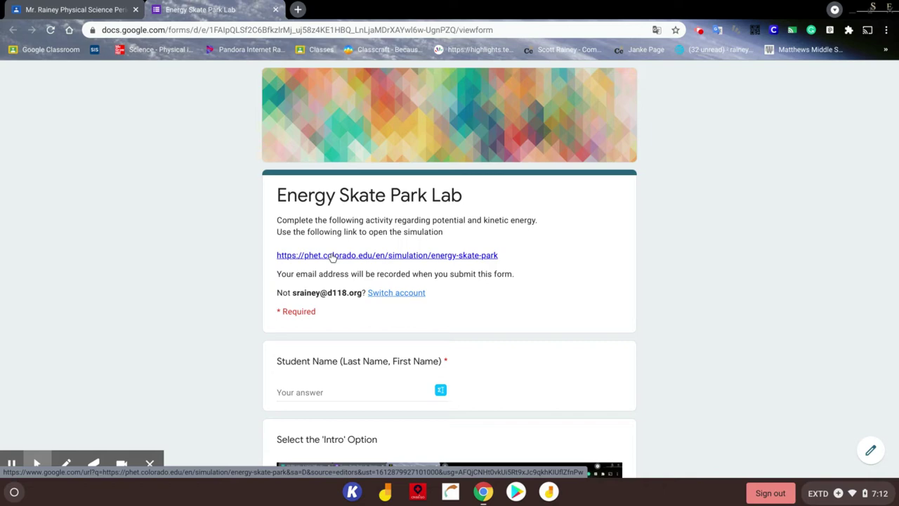
left_click(330, 256)
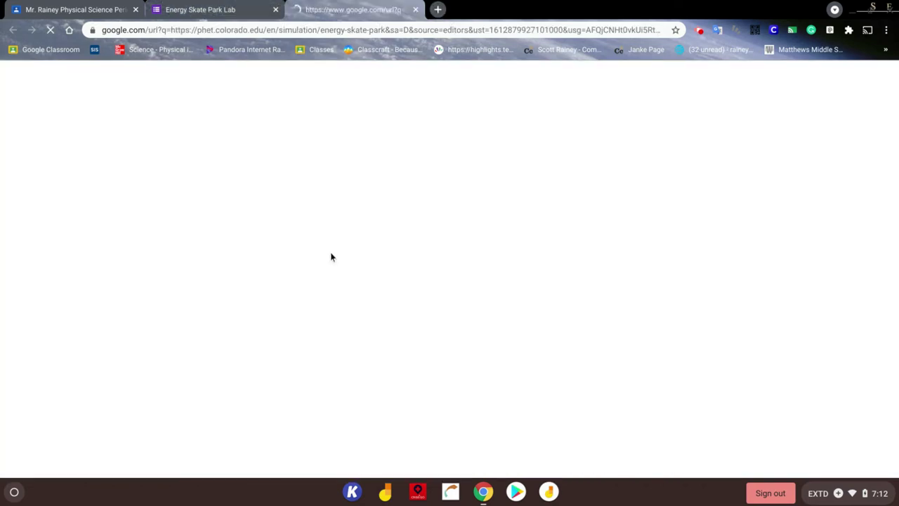
Return to the Energy Skate Park Lab form and enter the student's name
left_click(188, 17)
left_click(383, 395)
type("Mr. Rainey")
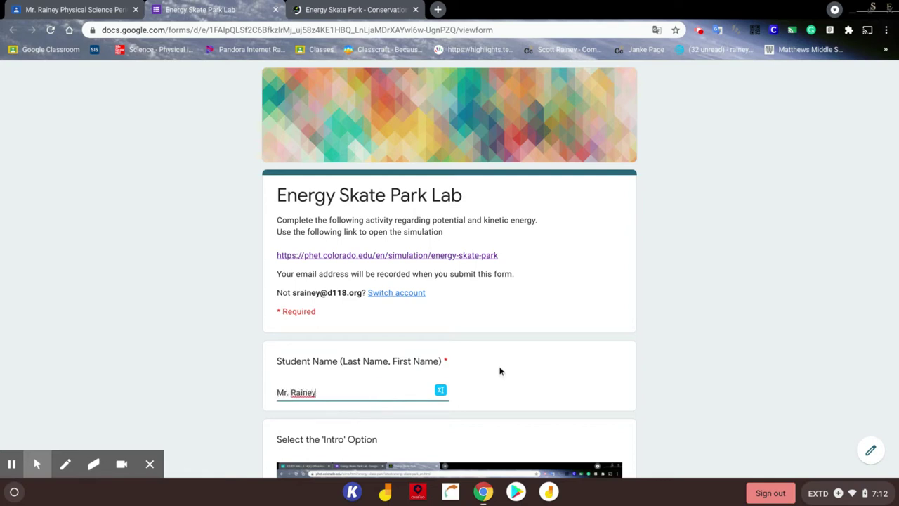
Read the form's setup instructions and launch the Energy Skate Park simulation in its Intro mode
scroll(495, 373, "down", 3)
scroll(606, 236, "down", 3)
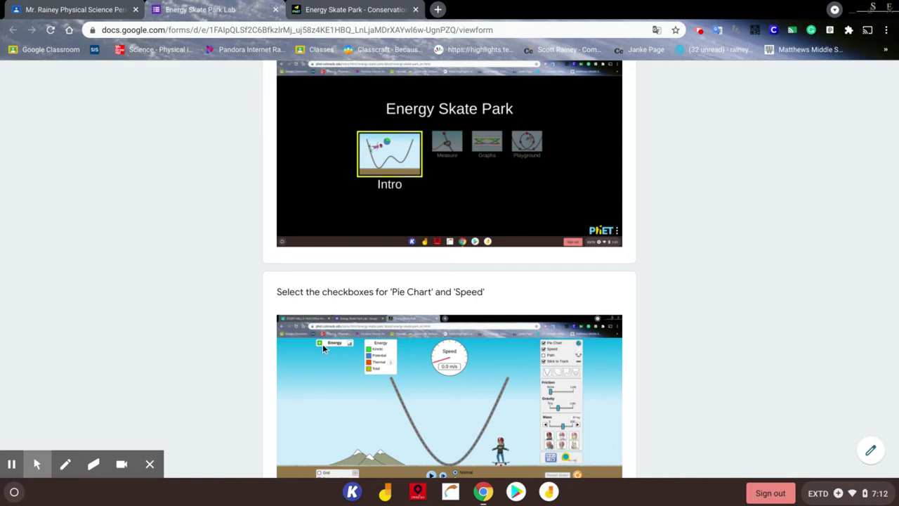
scroll(322, 343, "down", 3)
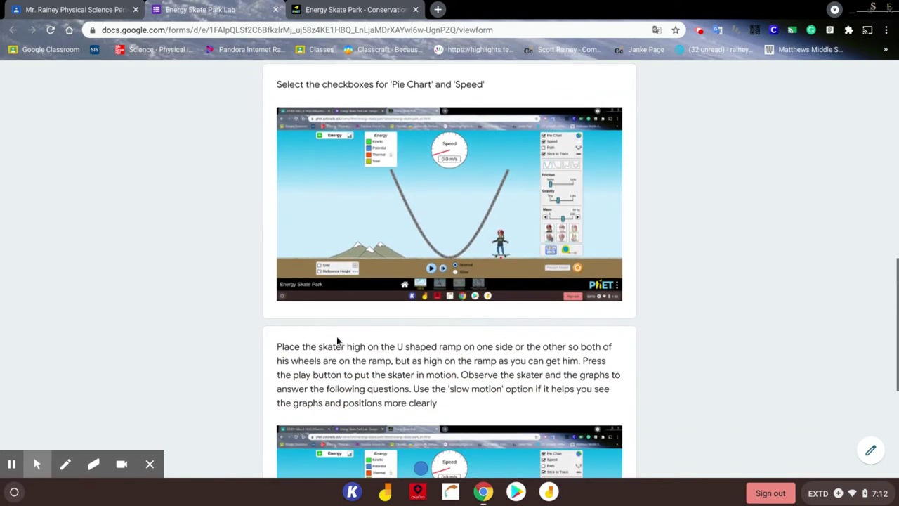
scroll(337, 342, "down", 1)
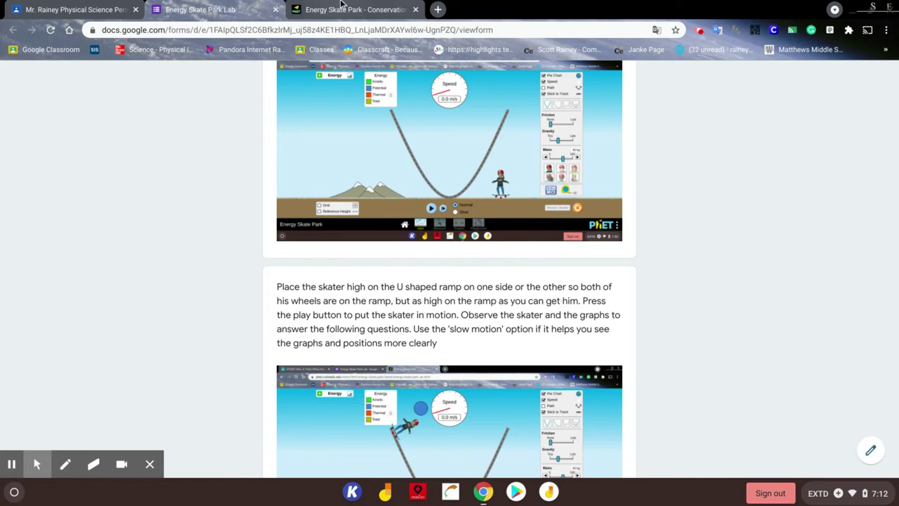
left_click(341, 4)
left_click(368, 213)
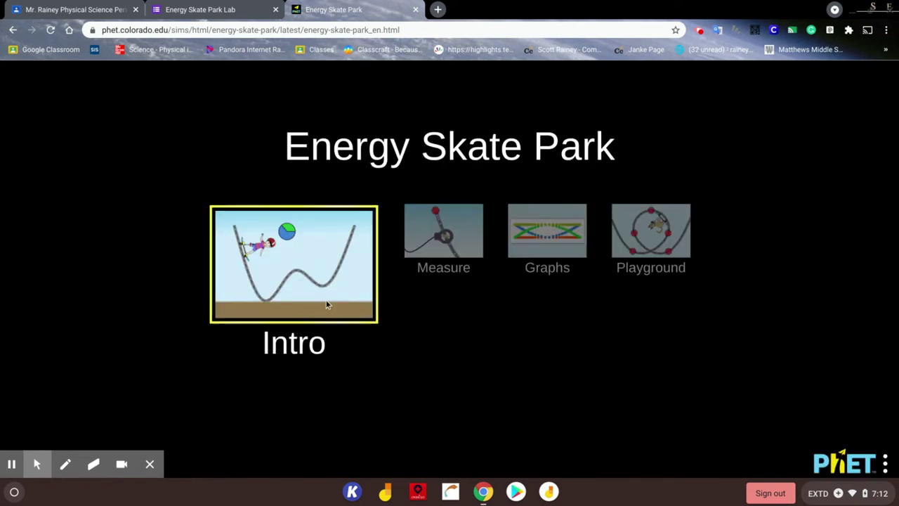
left_click(320, 273)
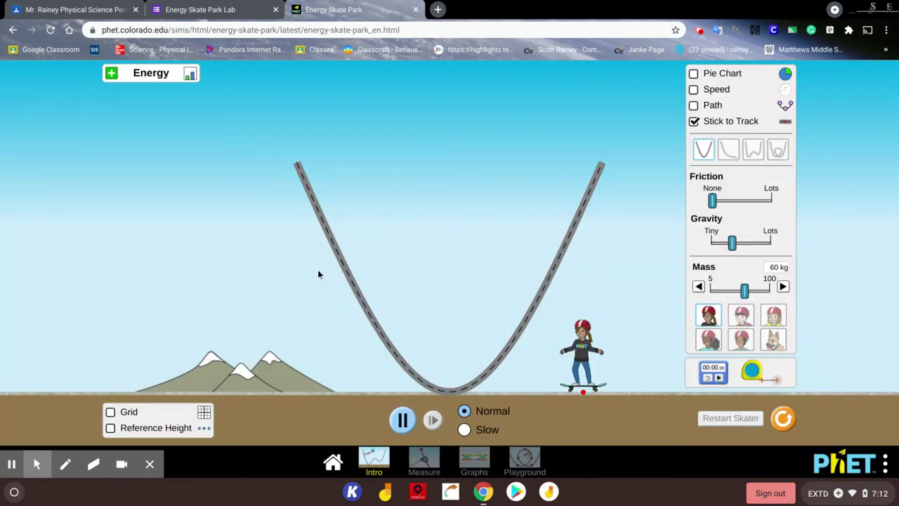
Turn on the Pie Chart and Speed displays and expand the Energy bar graph
left_click(693, 73)
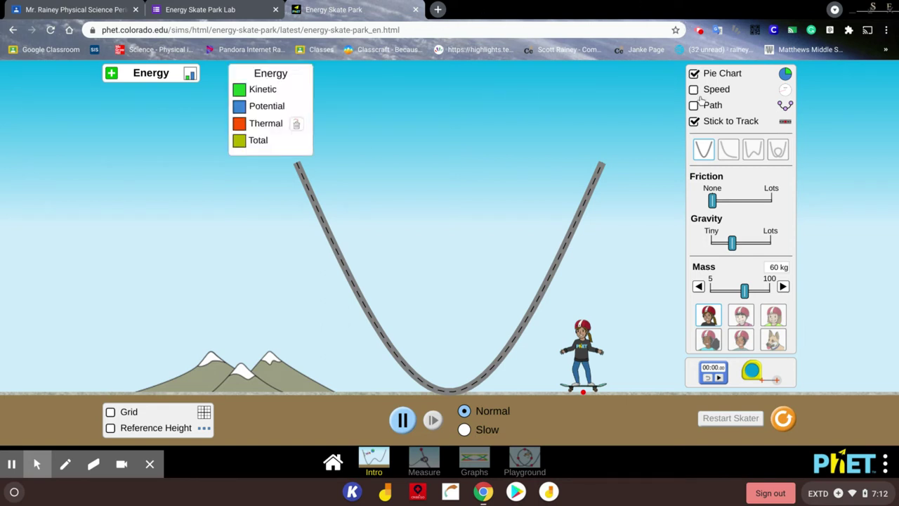
left_click(693, 90)
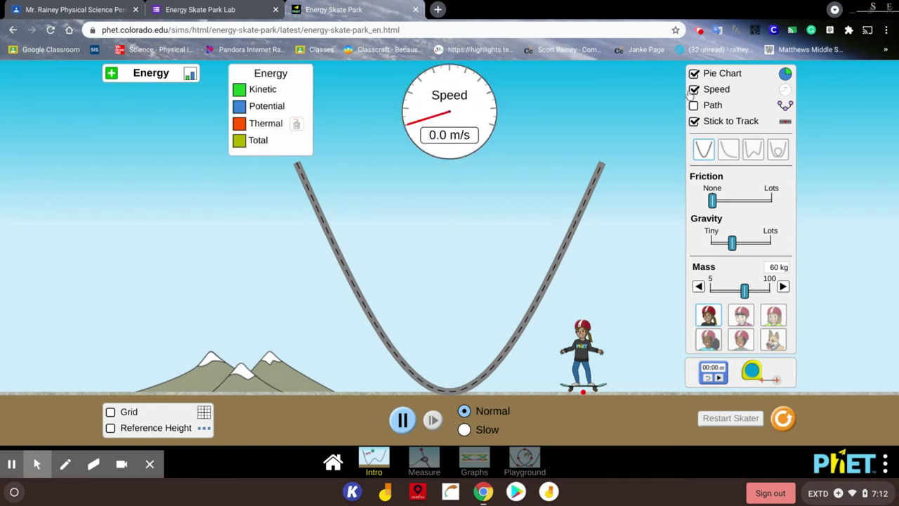
left_click(111, 73)
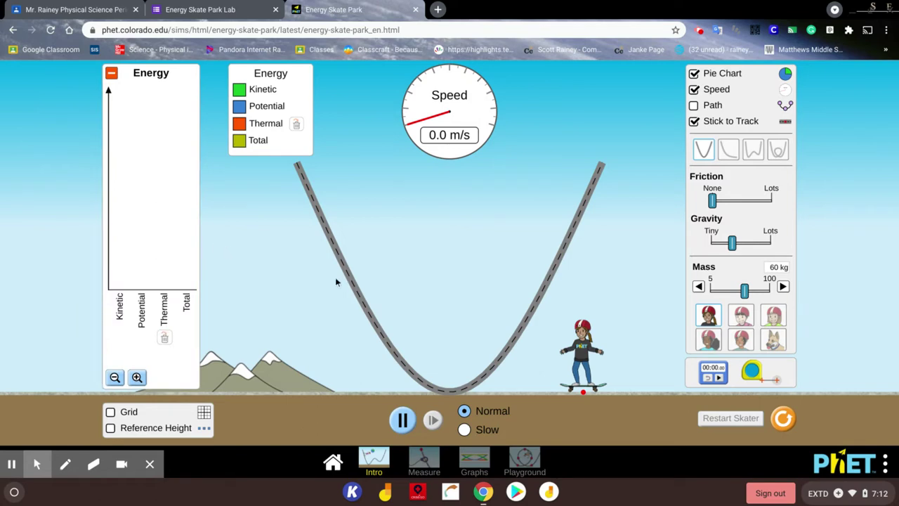
Pause the simulation and place the skater near the top of the U-shaped ramp's left side
left_click(404, 421)
left_click_drag(582, 383, 301, 182)
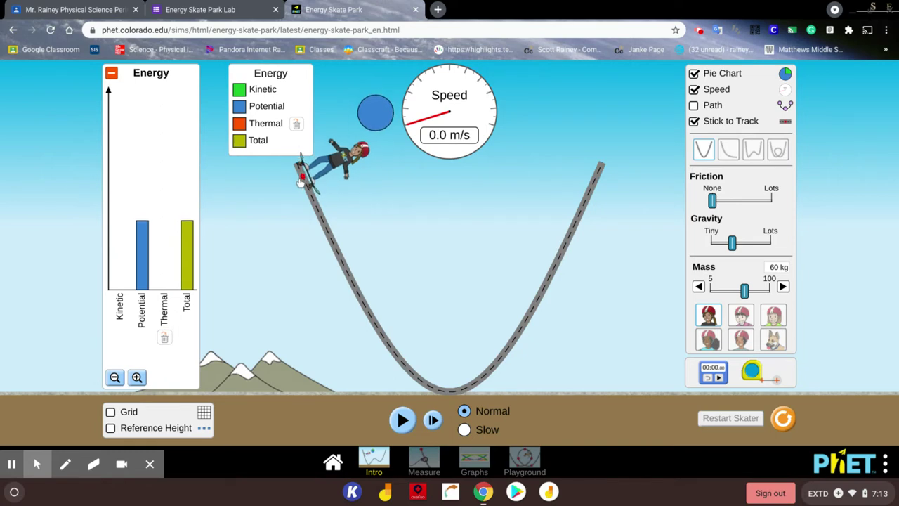
Go back to the form, read the skater placement instructions and advance to the Application Questions section
left_click(234, 8)
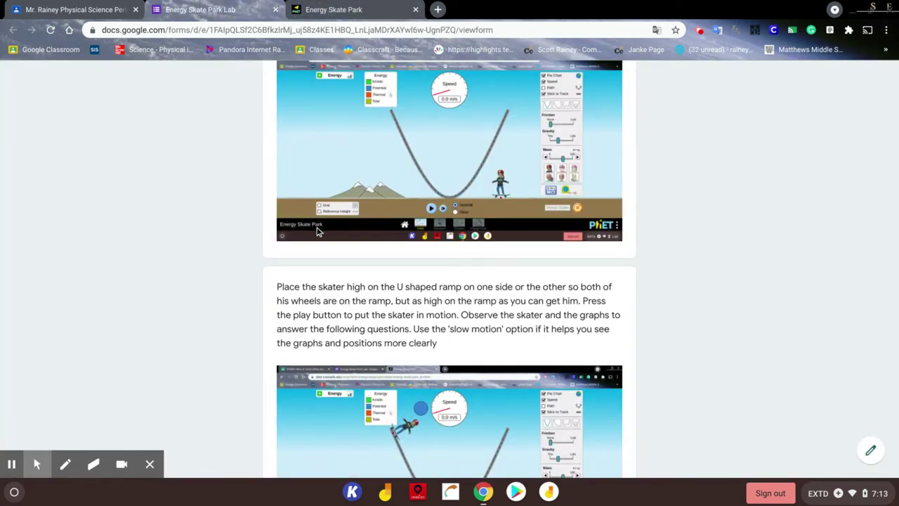
scroll(317, 231, "down", 5)
scroll(323, 225, "down", 1)
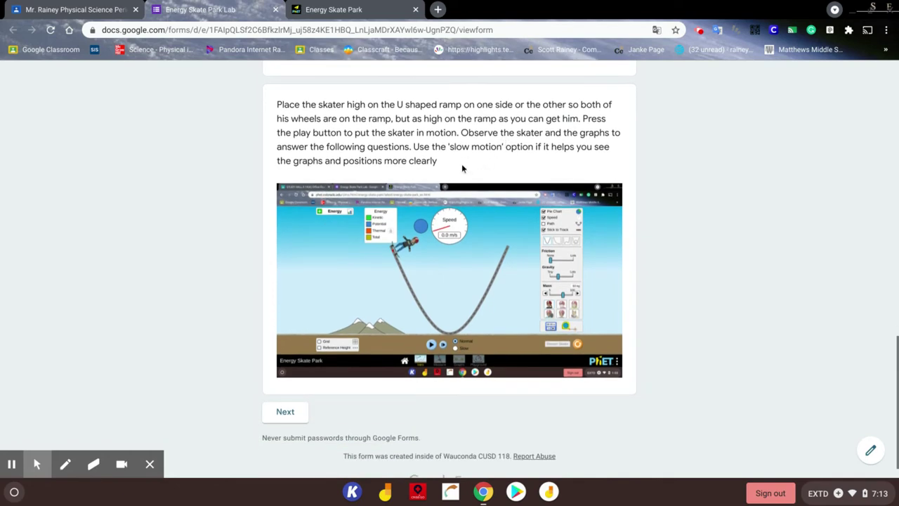
scroll(401, 197, "down", 1)
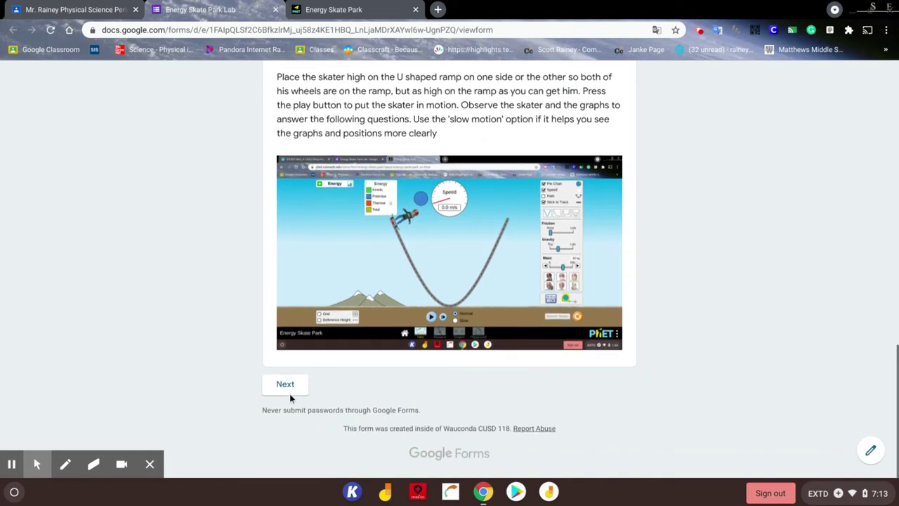
left_click(292, 387)
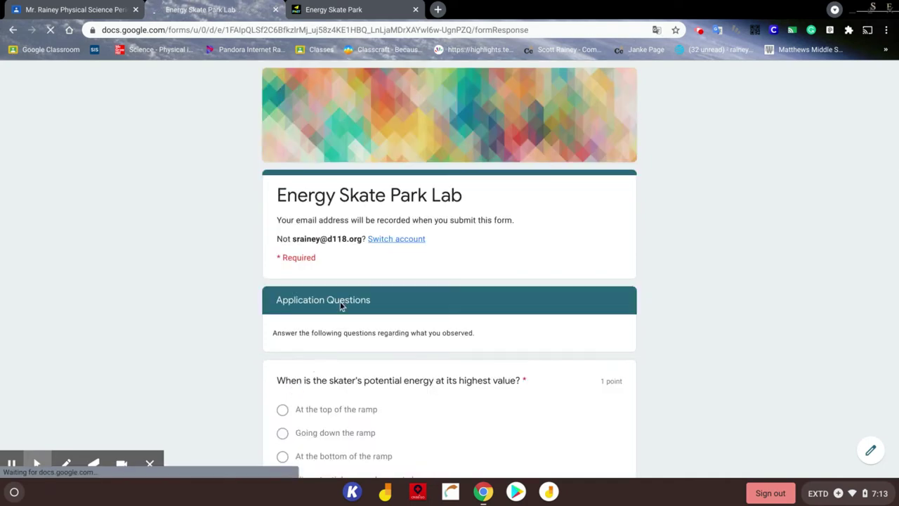
Run the skater simulation at Slow speed to observe the energy graphs, and pause it
left_click(346, 7)
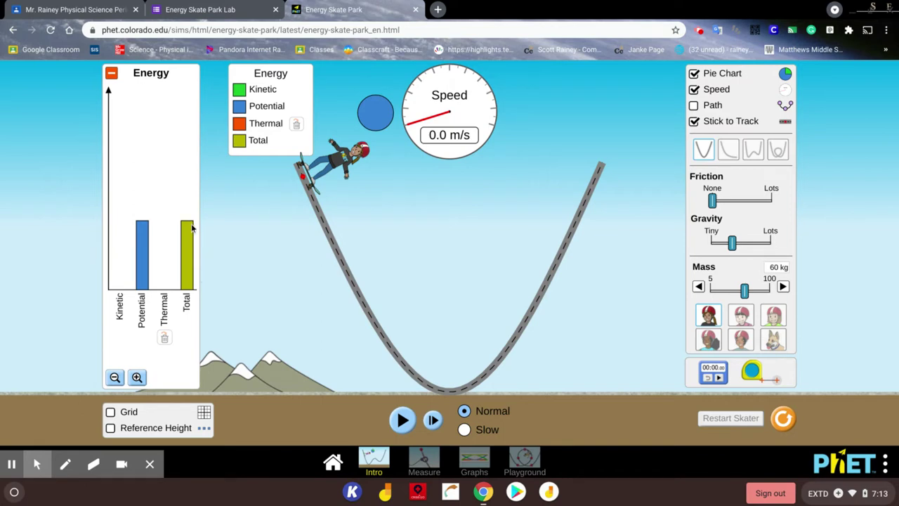
left_click(464, 430)
left_click(402, 420)
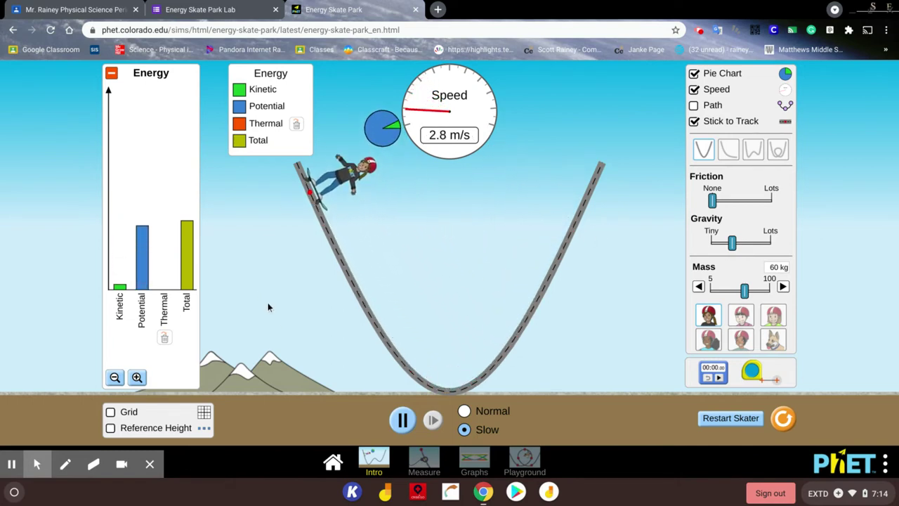
left_click(402, 419)
Answer "At the top of the ramp" for highest potential energy and "At the bottom of the ramp" for highest kinetic energy on the form
left_click(213, 9)
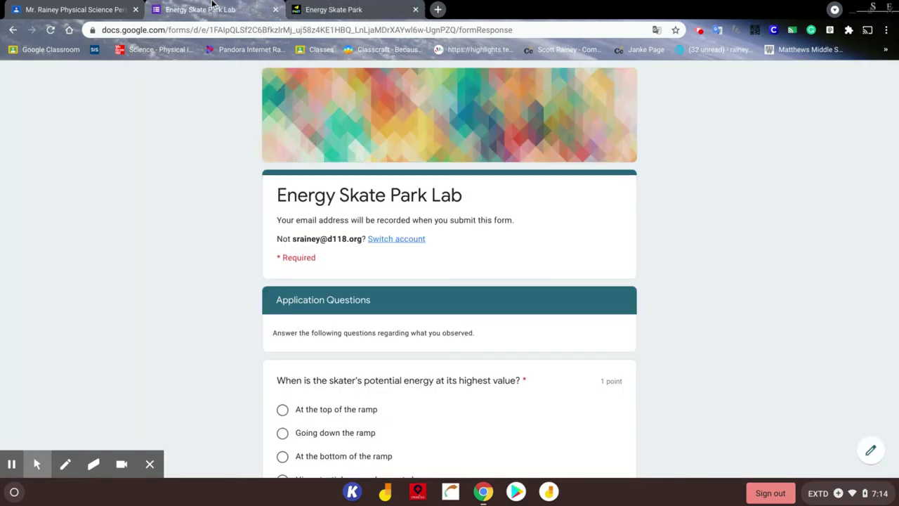
scroll(345, 259, "down", 3)
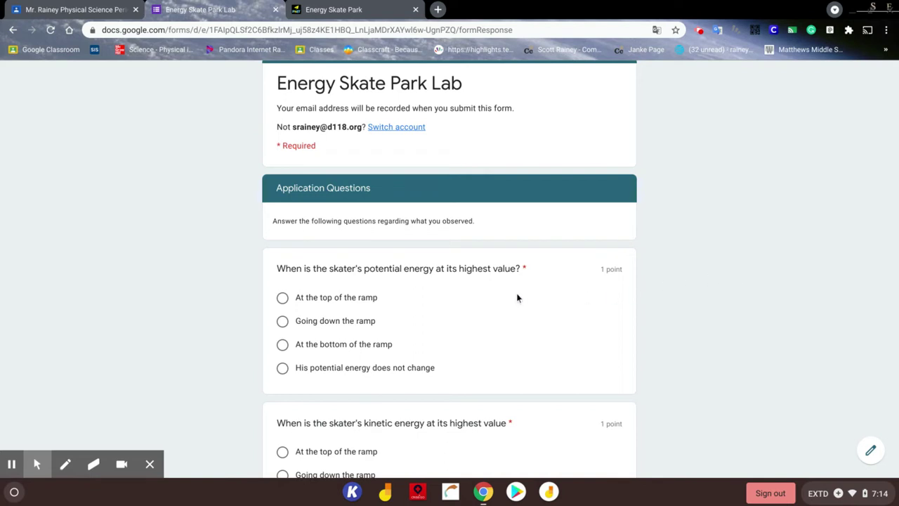
left_click(282, 298)
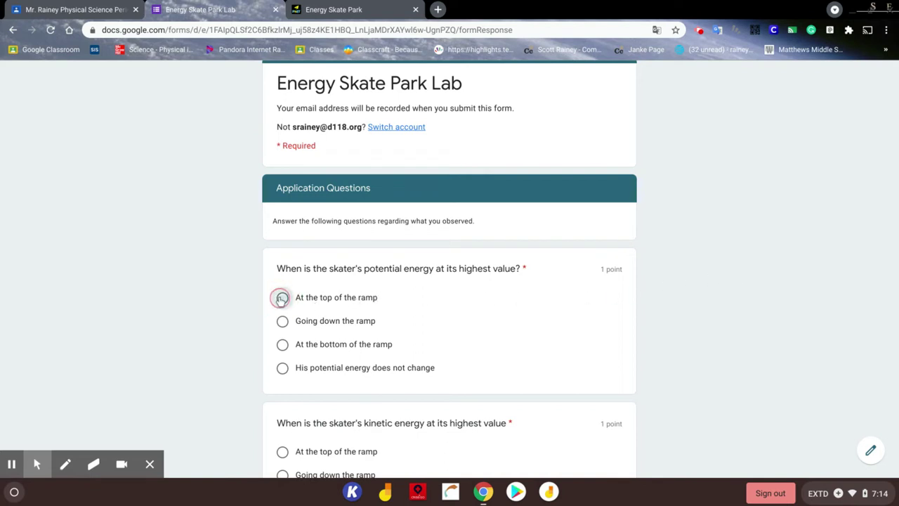
scroll(449, 298, "down", 3)
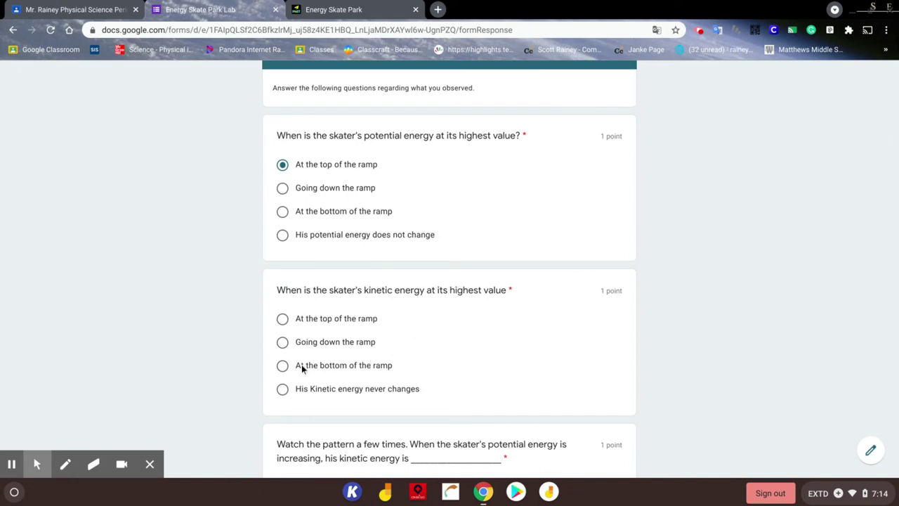
left_click(283, 368)
Read the question on increasing potential energy, resume the simulation to compare kinetic and potential energy, and pause it
scroll(375, 361, "down", 1)
scroll(382, 362, "down", 2)
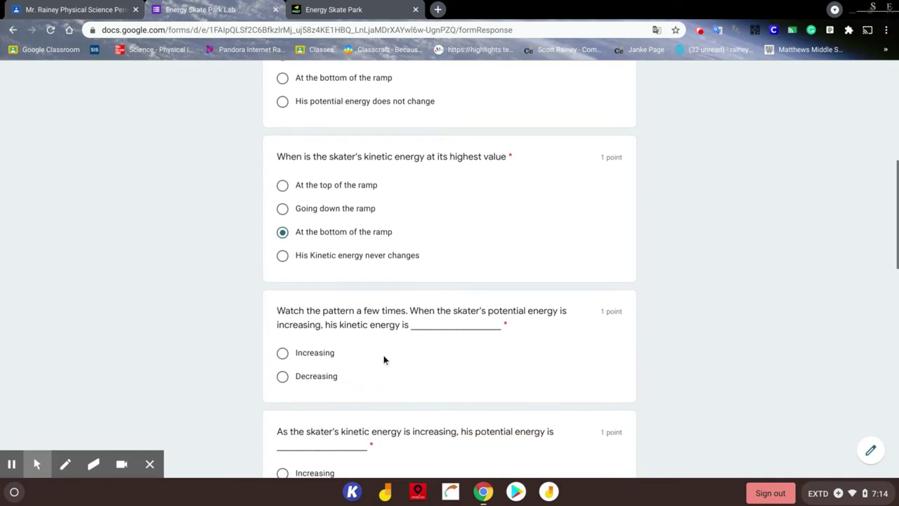
left_click(372, 9)
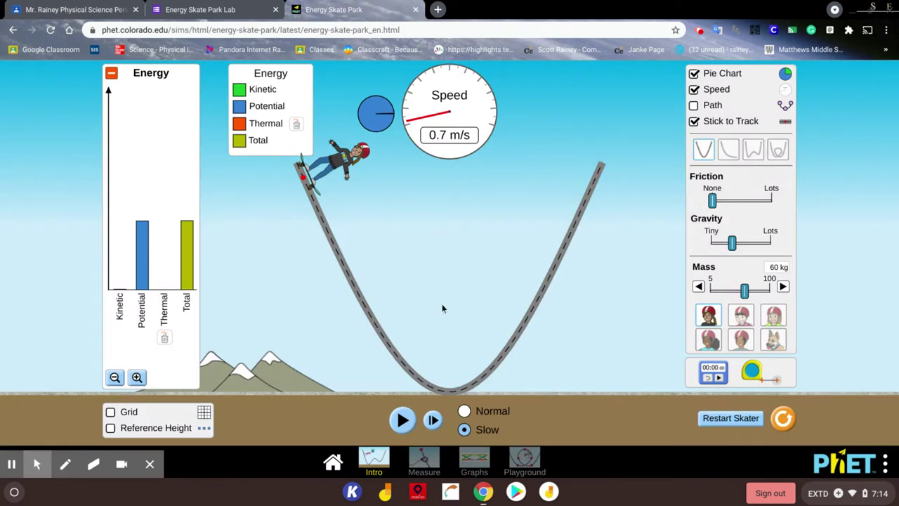
left_click(402, 419)
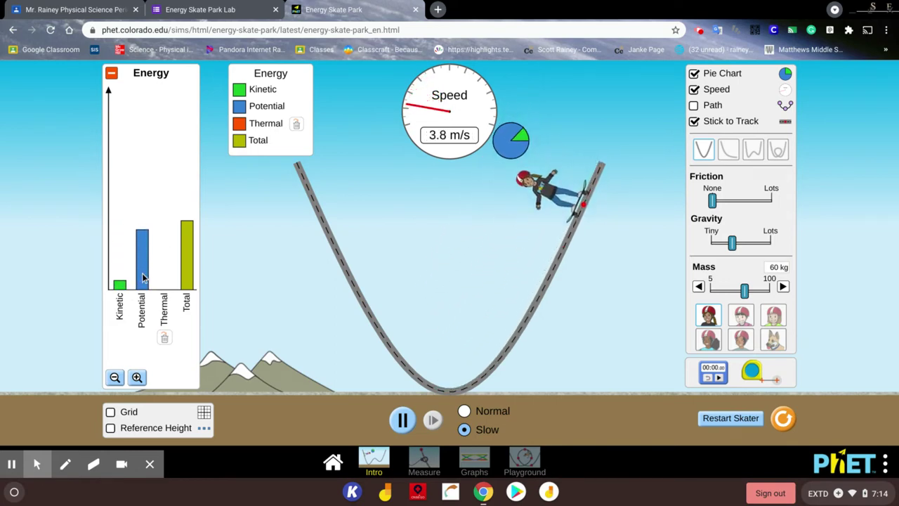
left_click(403, 419)
Answer "Decreasing" to both form questions on how kinetic and potential energy change as the other increases
left_click(262, 8)
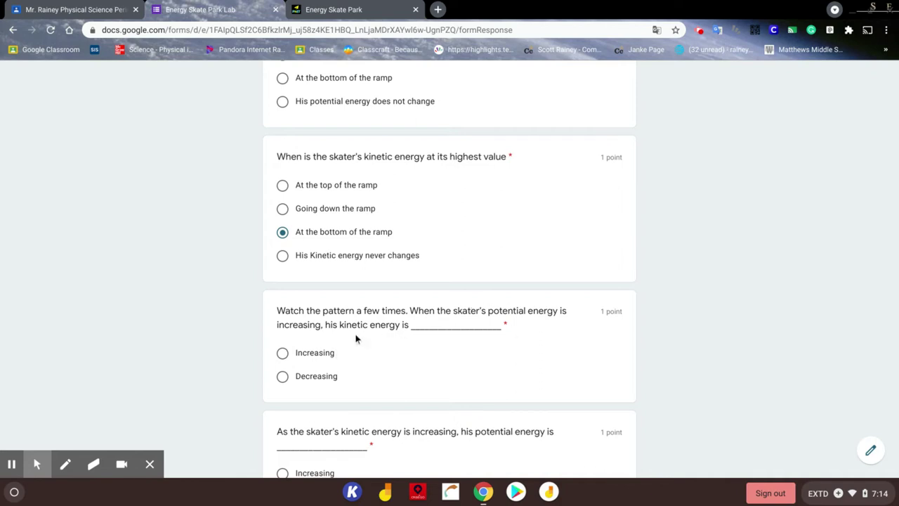
left_click(284, 377)
scroll(345, 359, "down", 1)
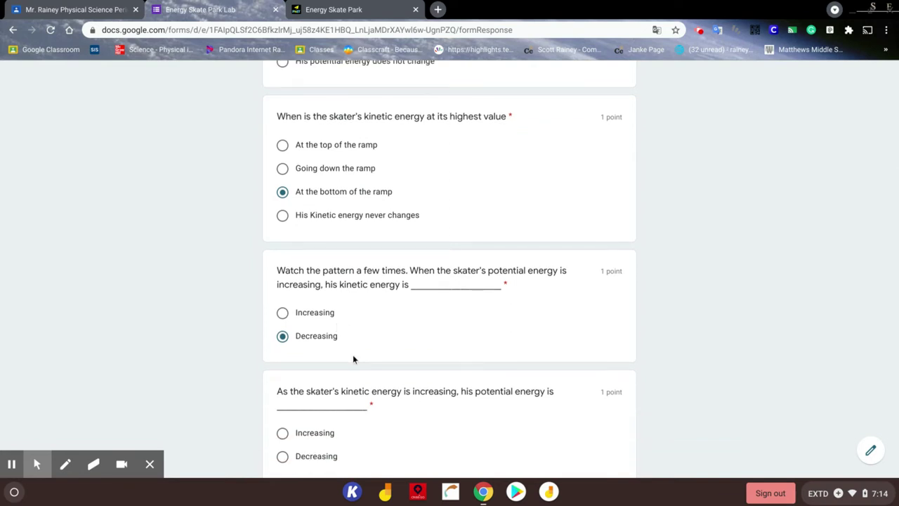
scroll(353, 358, "down", 1)
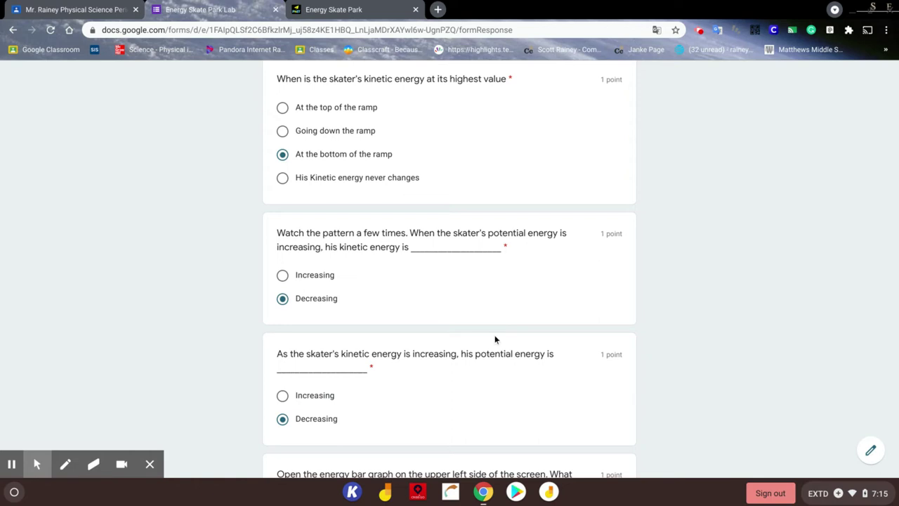
Run the simulation to watch the Total energy bar, pause it, and answer "The total energy does not change" on the form
scroll(504, 324, "down", 3)
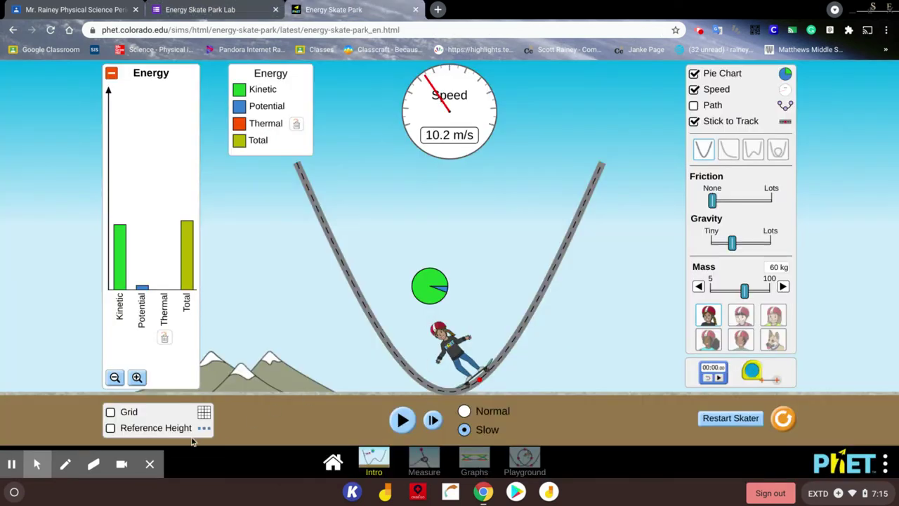
left_click(401, 419)
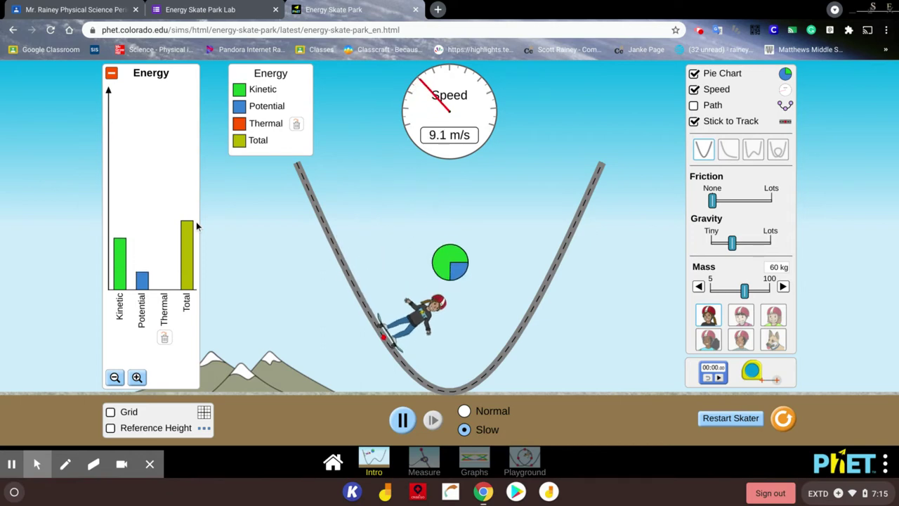
left_click(411, 421)
left_click(236, 5)
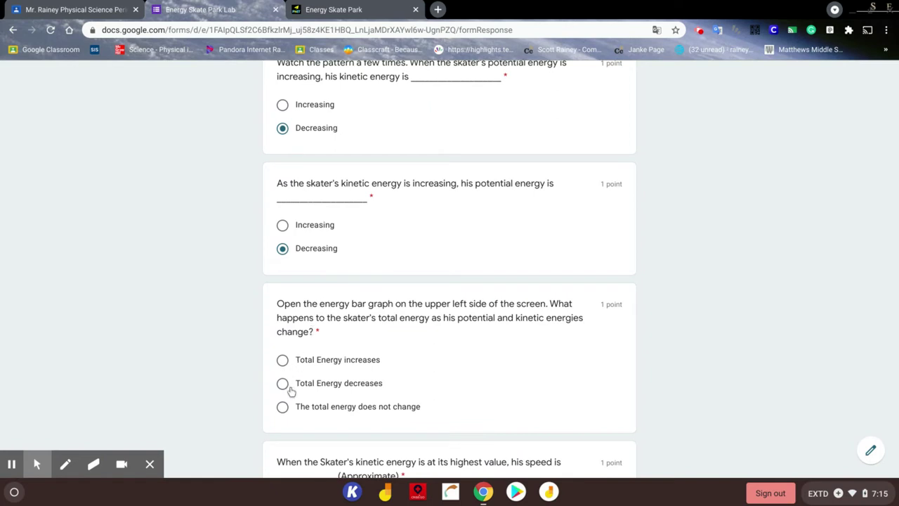
left_click(288, 411)
Run the simulation to check the skater's speed at maximum kinetic energy, pausing with the skater at the ramp's bottom
scroll(494, 379, "down", 3)
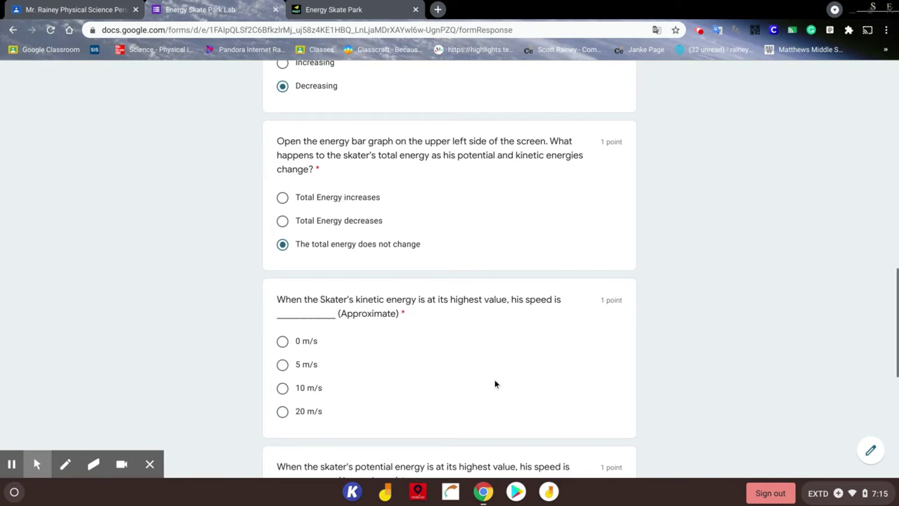
left_click(362, 6)
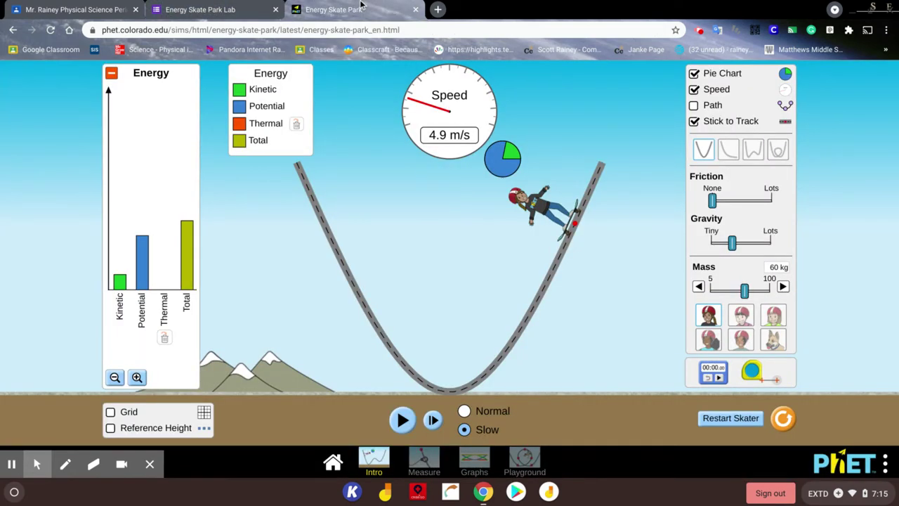
left_click(403, 425)
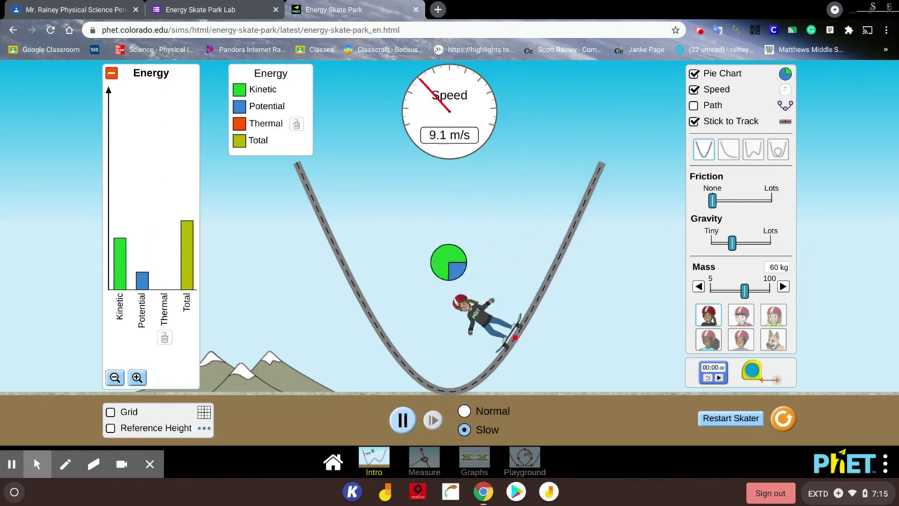
left_click(403, 419)
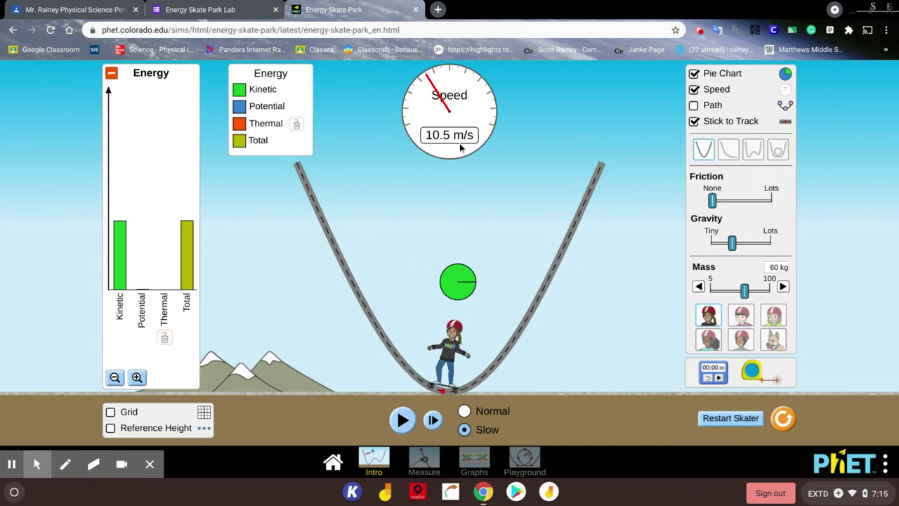
Answer "10 m/s" to the form question on the skater's speed when kinetic energy is at its highest value
left_click(236, 15)
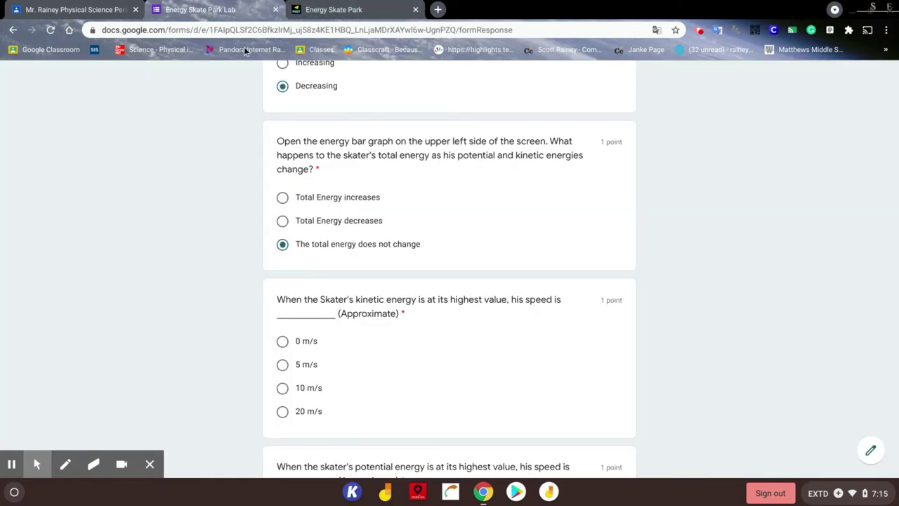
left_click(282, 388)
scroll(379, 351, "down", 2)
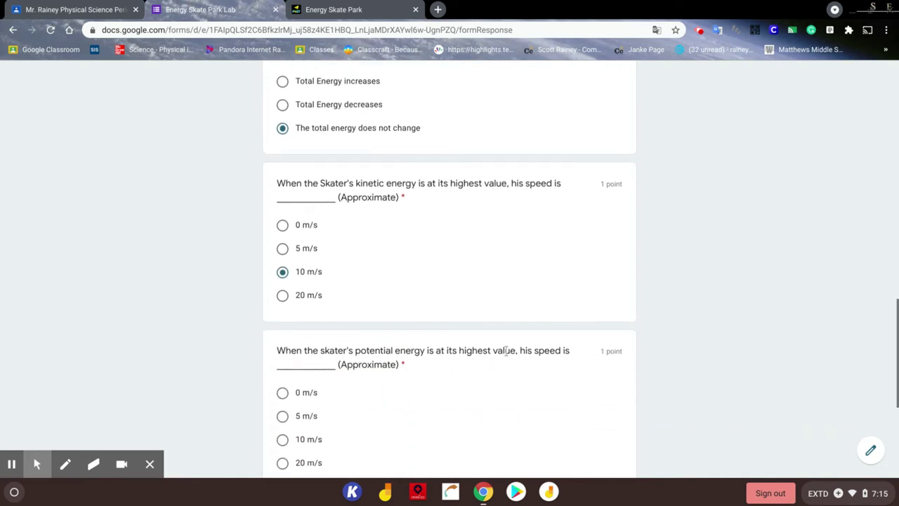
Run the simulation, pause it with the skater near the ramp's top, and answer "0 m/s" for the speed at highest potential energy
left_click(334, 9)
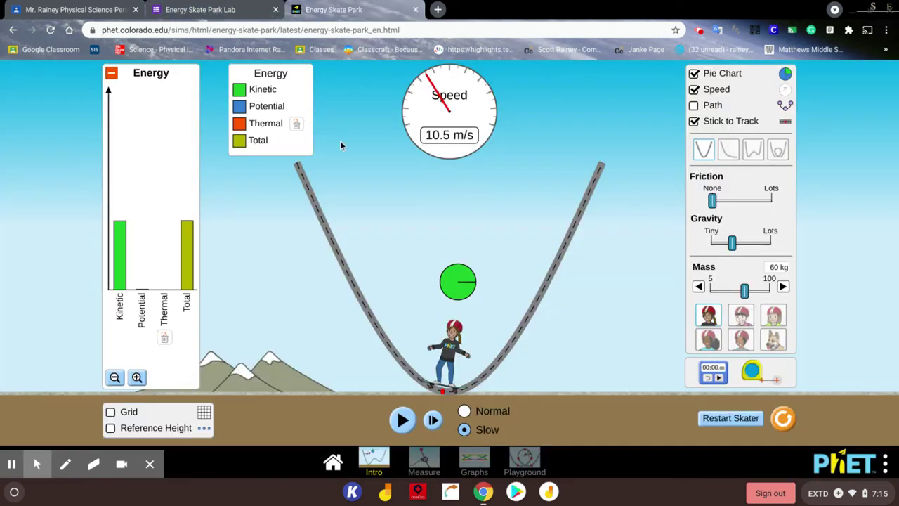
left_click(402, 421)
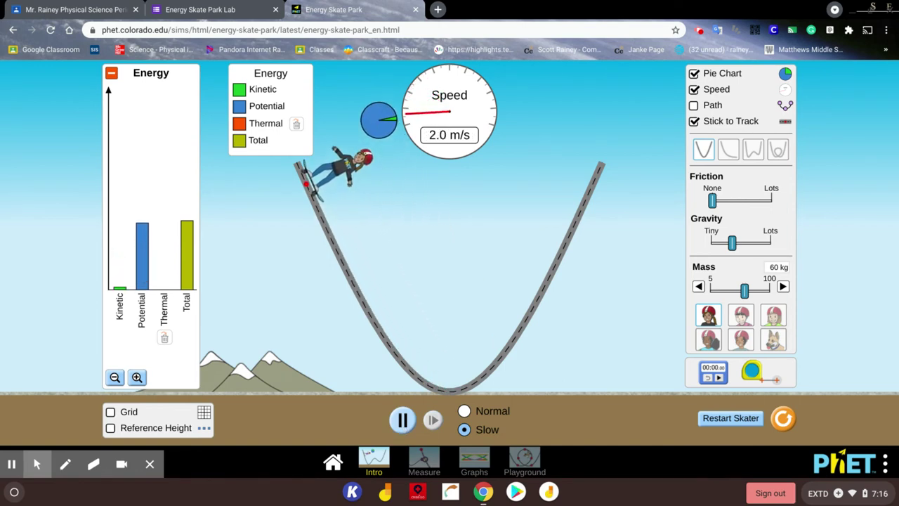
left_click(403, 421)
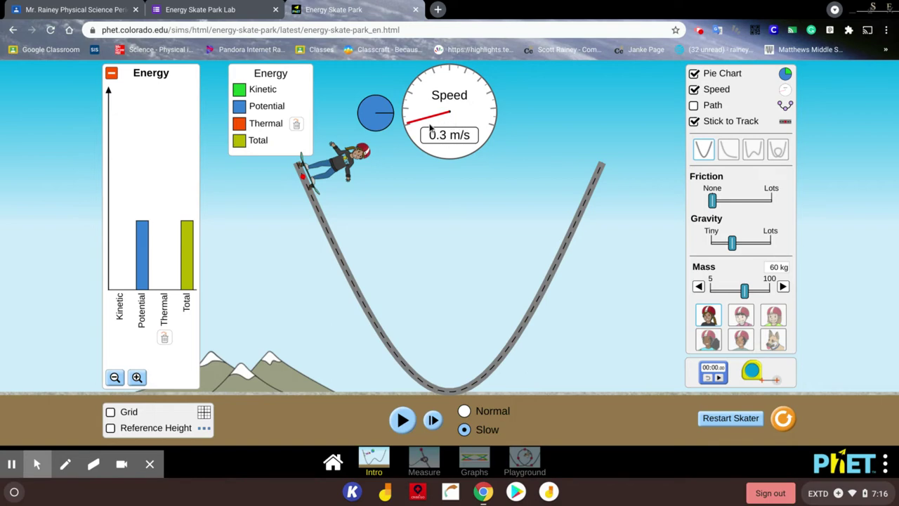
left_click(224, 7)
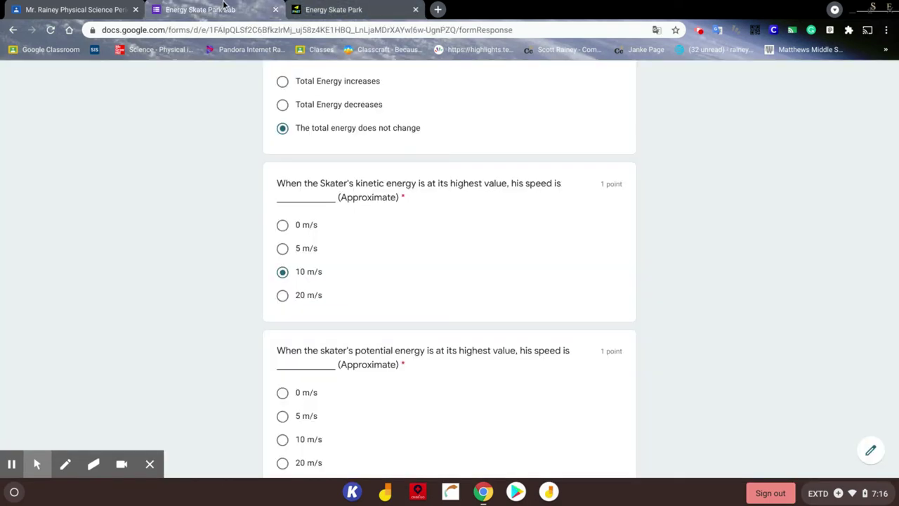
left_click(282, 393)
Read the form's question about a large mass setting and set the skater's mass to 100 kg in the simulation
scroll(402, 320, "down", 3)
scroll(421, 315, "down", 2)
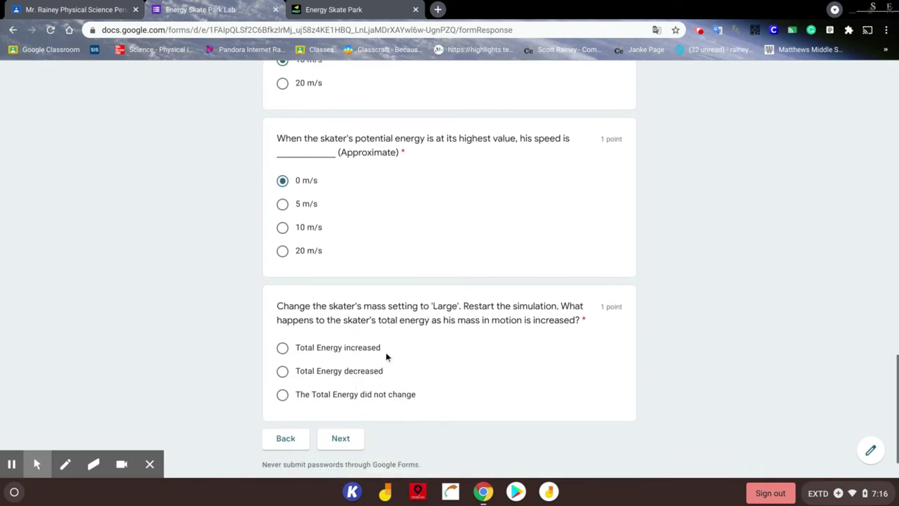
left_click(347, 9)
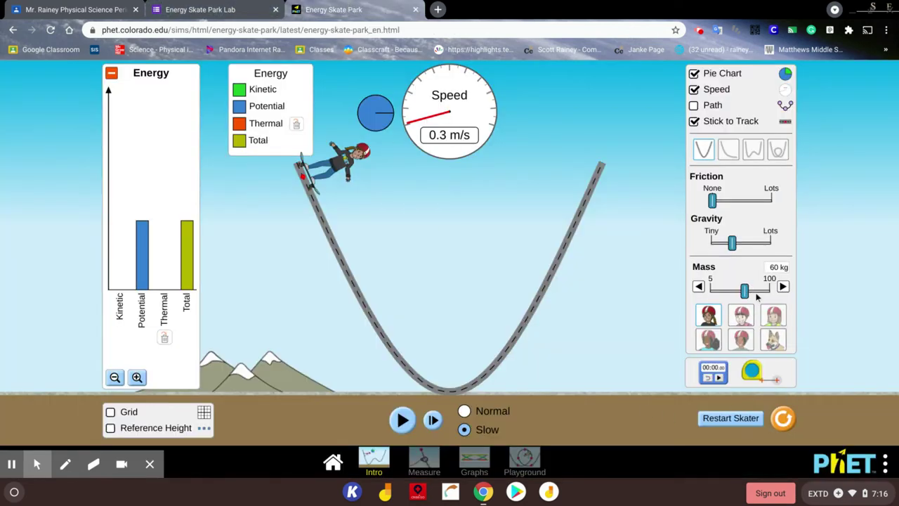
left_click(748, 322)
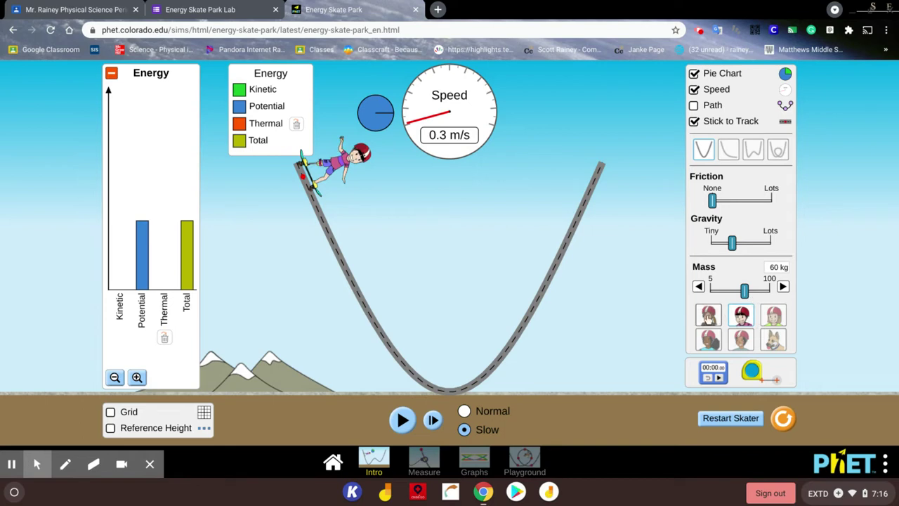
left_click(718, 310)
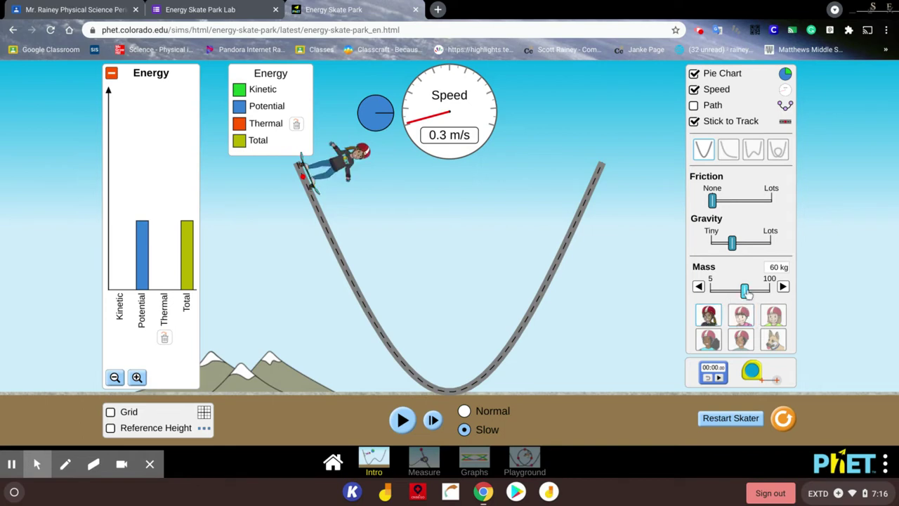
left_click_drag(744, 290, 777, 300)
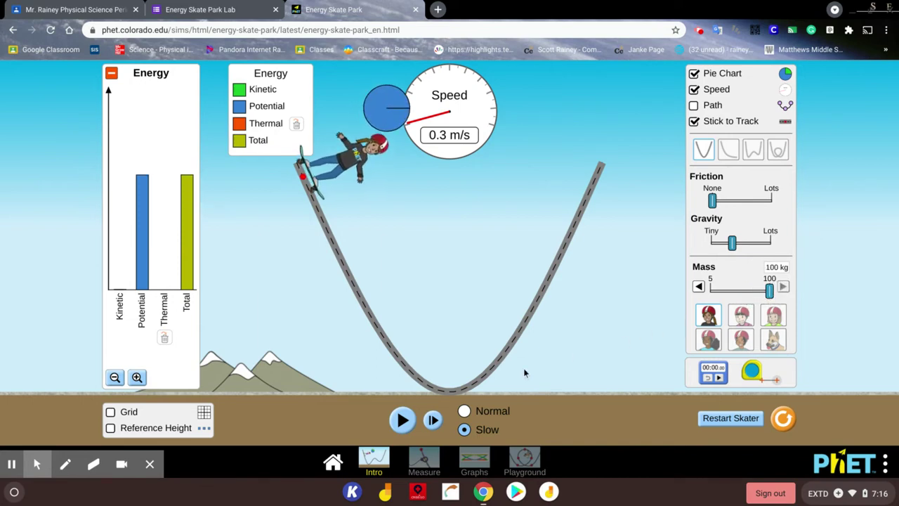
Run the simulation with the heavier skater to observe the Total energy bar, and answer "Total Energy increased" on the form
left_click(402, 420)
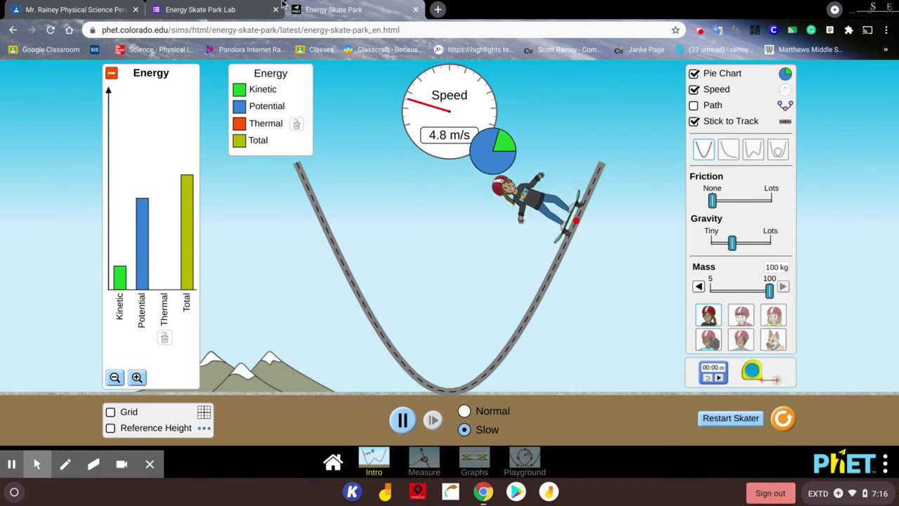
left_click(241, 8)
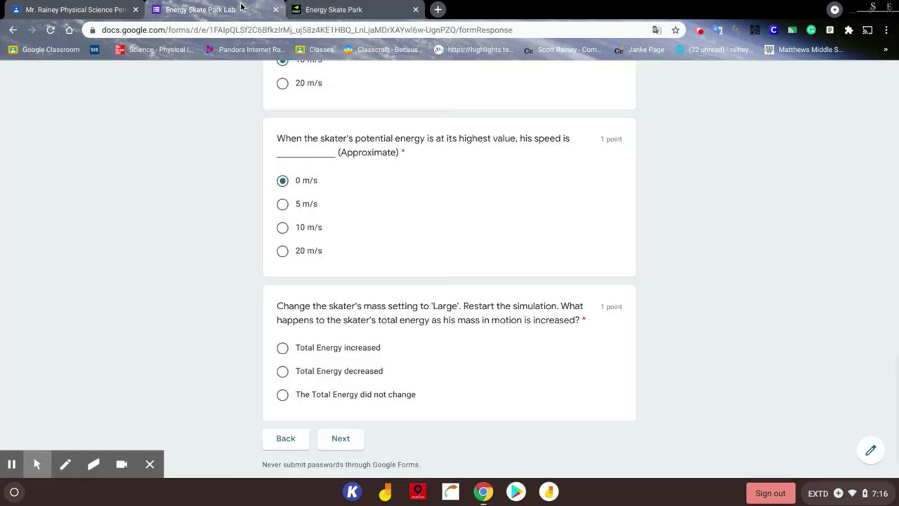
left_click(283, 348)
Review the selected answers to all Application Questions, from the highest potential energy question through the increased mass question
scroll(486, 355, "up", 15)
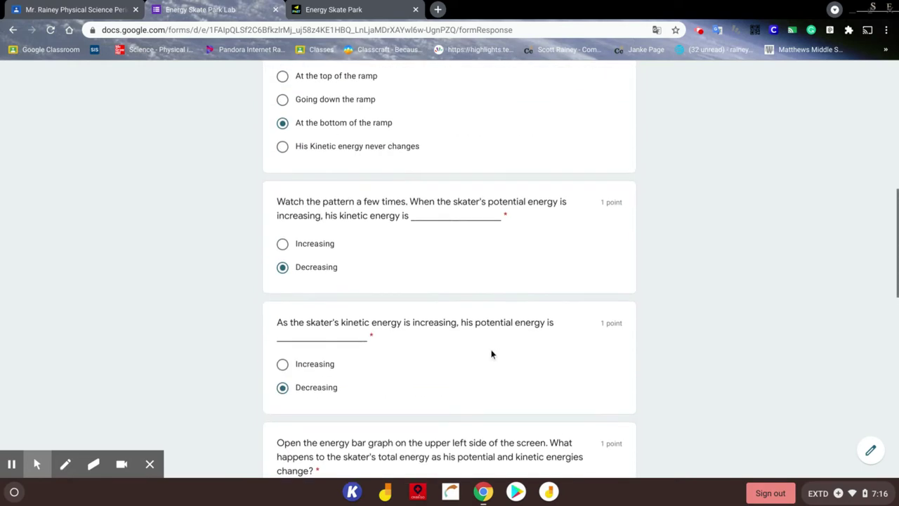
scroll(497, 351, "up", 1)
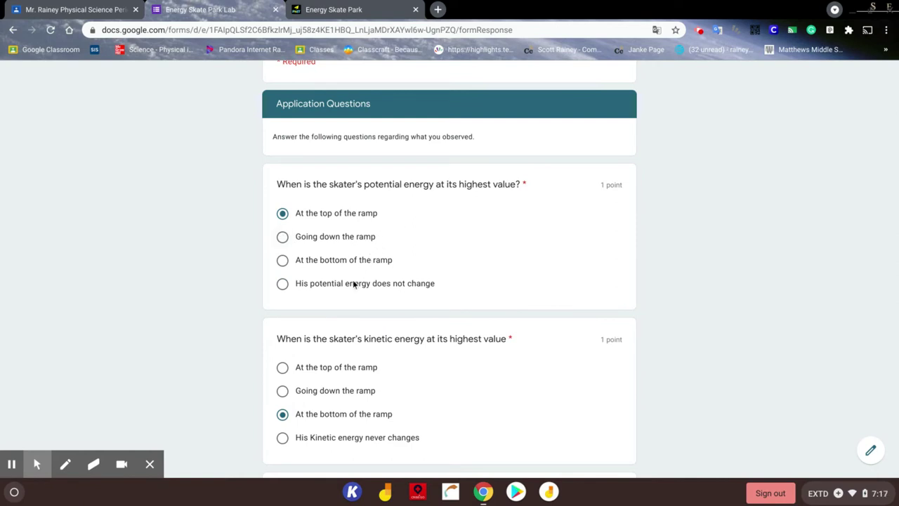
scroll(352, 284, "down", 2)
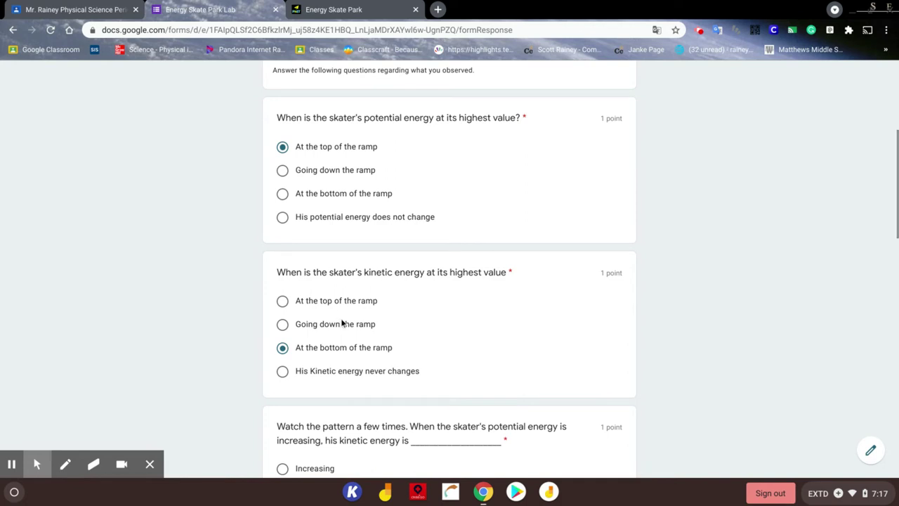
scroll(342, 323, "down", 5)
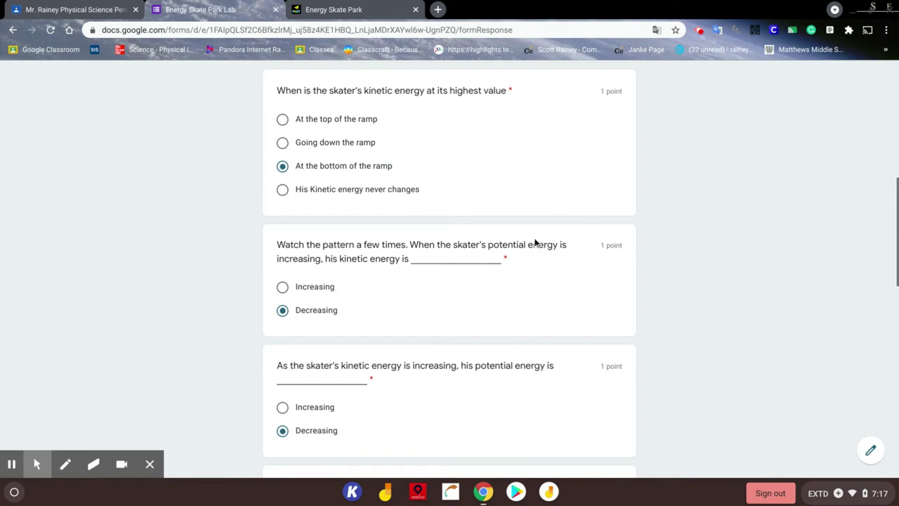
scroll(538, 238, "down", 2)
scroll(538, 242, "down", 2)
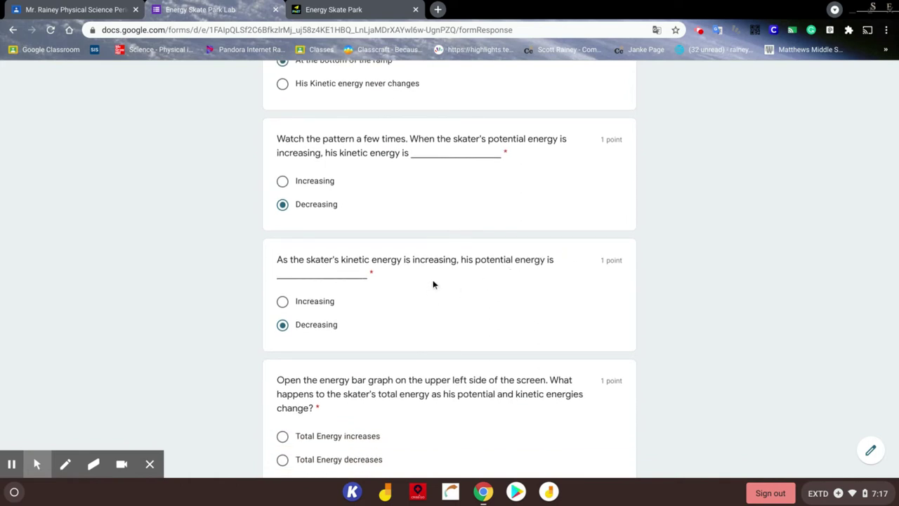
scroll(449, 281, "down", 3)
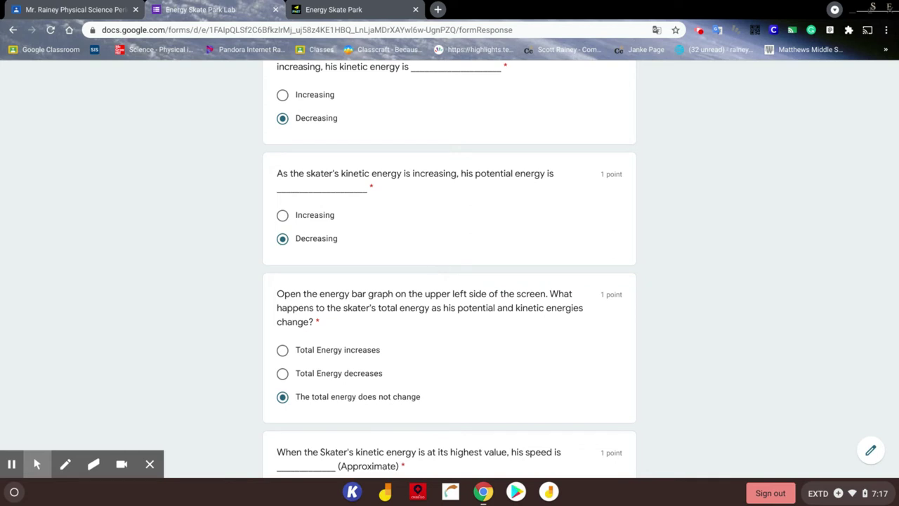
scroll(443, 260, "down", 5)
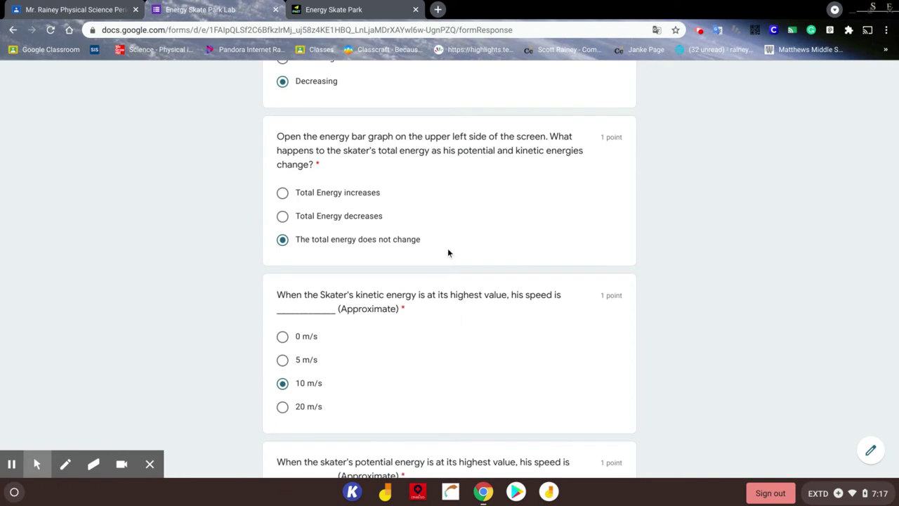
scroll(447, 248, "down", 4)
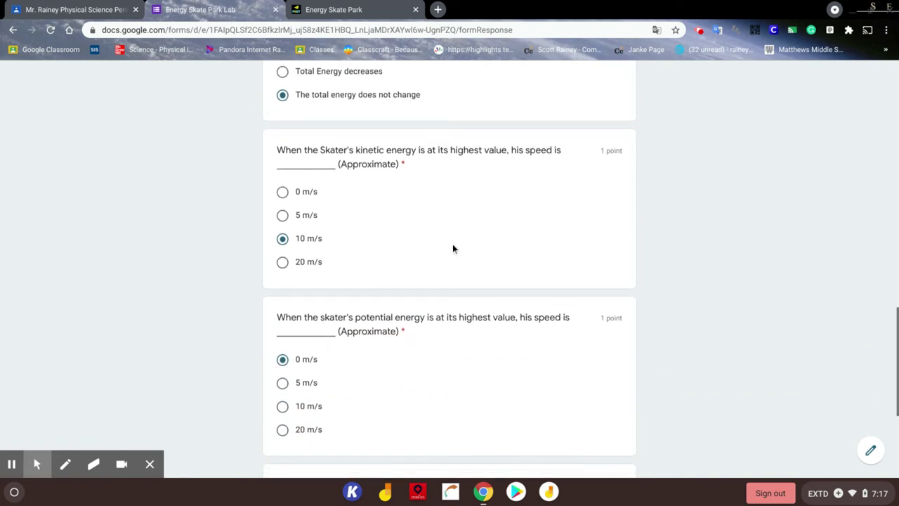
scroll(453, 243, "down", 2)
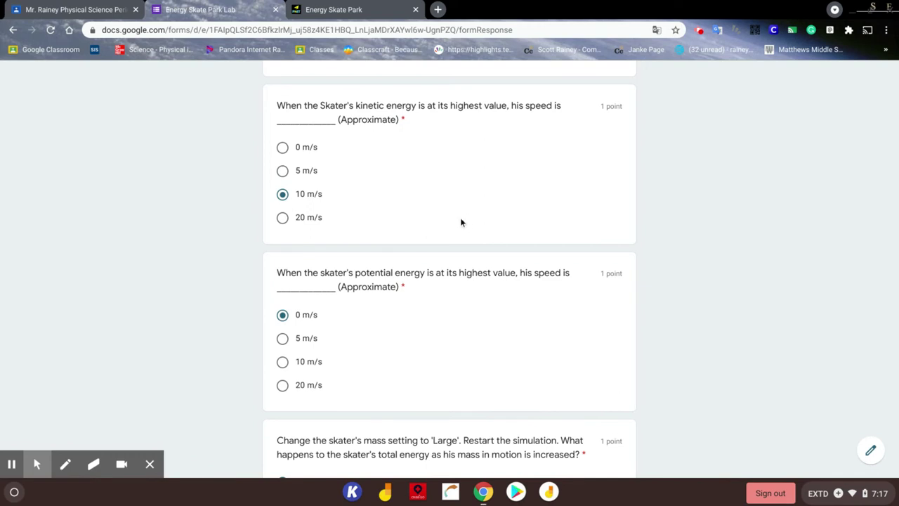
scroll(464, 218, "down", 2)
scroll(464, 220, "down", 3)
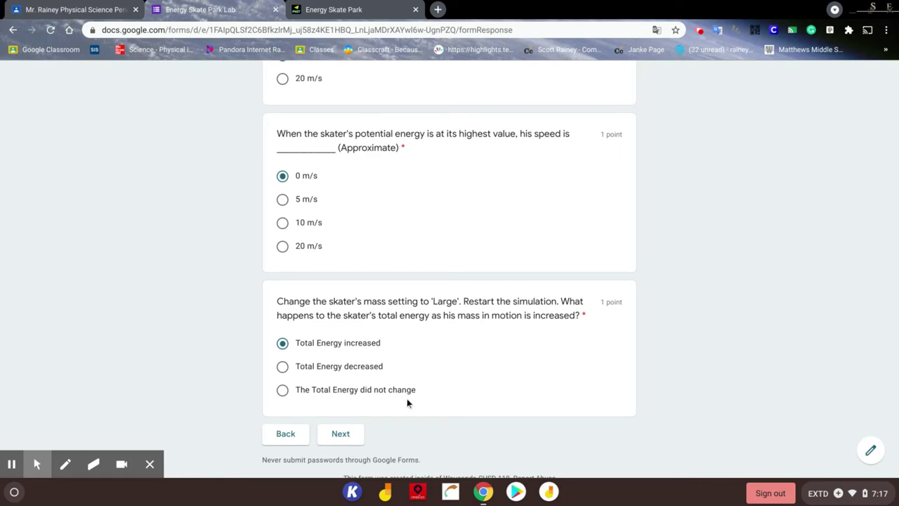
Advance the form to the Trial 2 section and read its instructions for setting up the L-shaped ramp
left_click(346, 442)
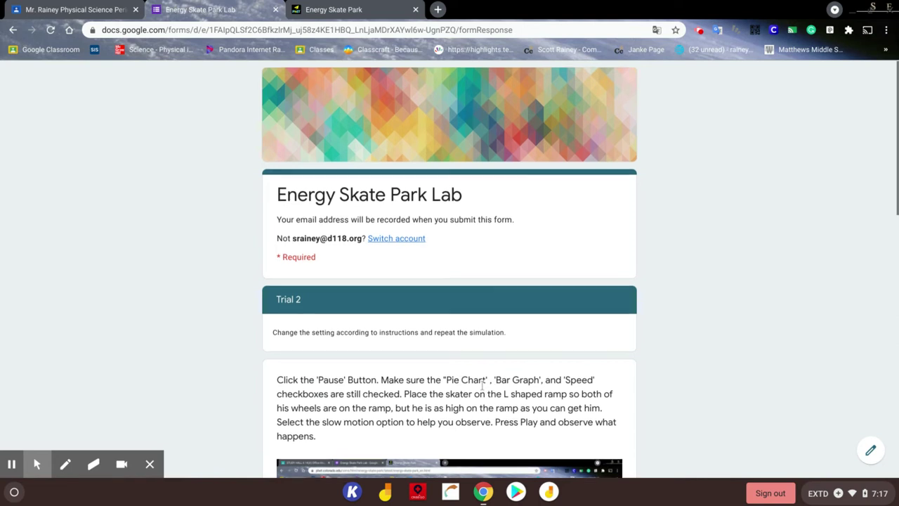
scroll(482, 385, "down", 1)
scroll(492, 379, "down", 1)
scroll(493, 390, "down", 1)
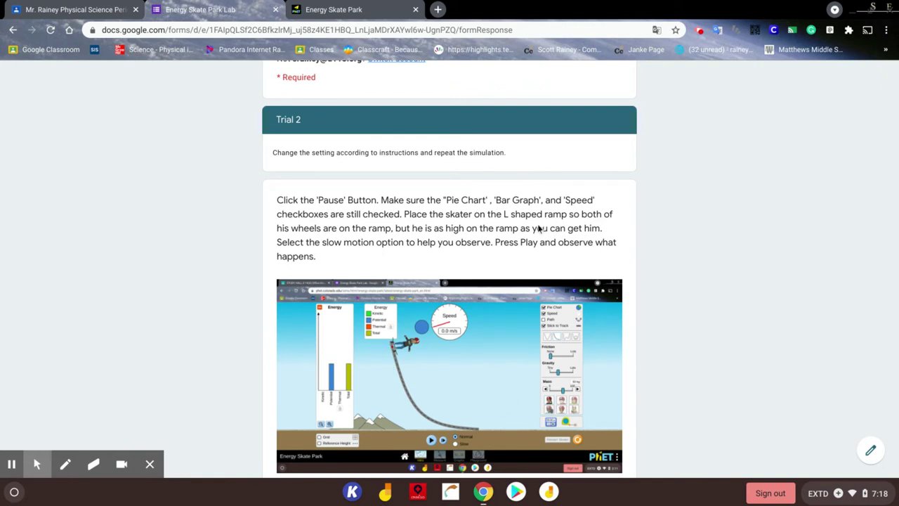
Pause the simulation, switch to the L-shaped ramp, and place the skater as high as possible with both wheels on it
left_click(360, 11)
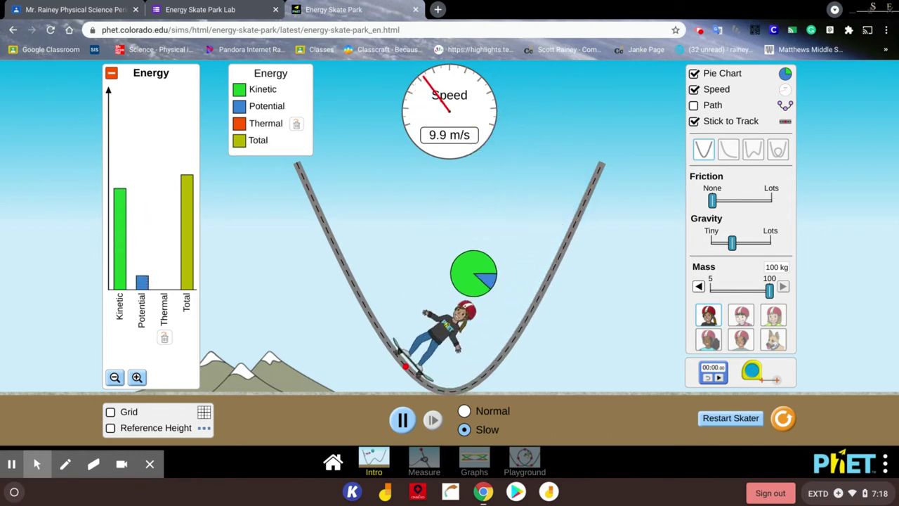
key("space")
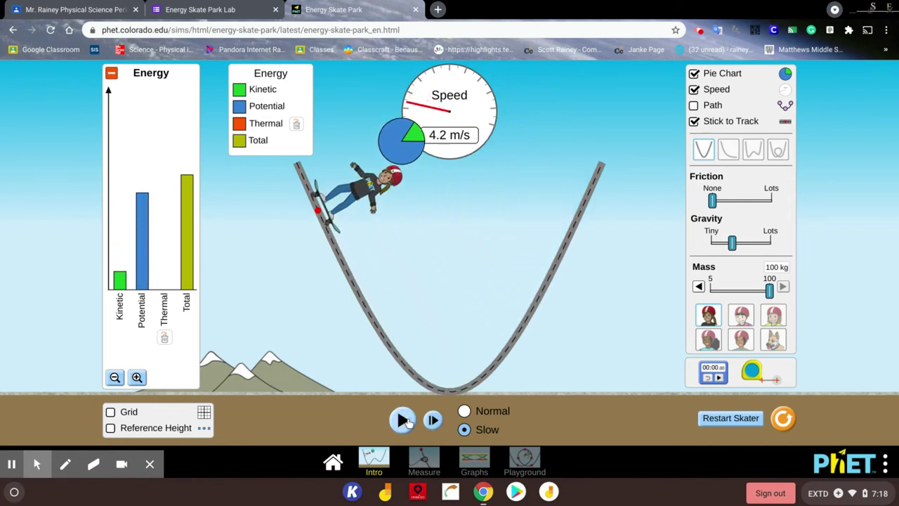
left_click(734, 153)
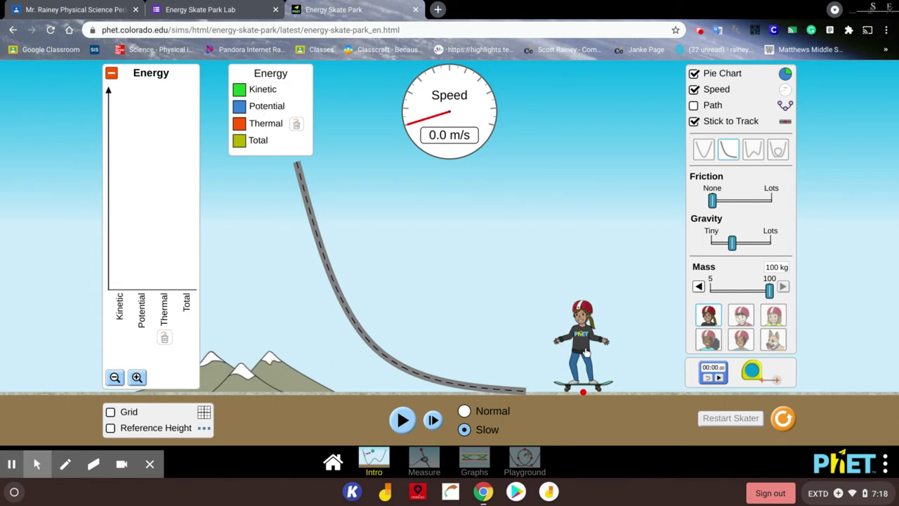
left_click_drag(585, 351, 297, 154)
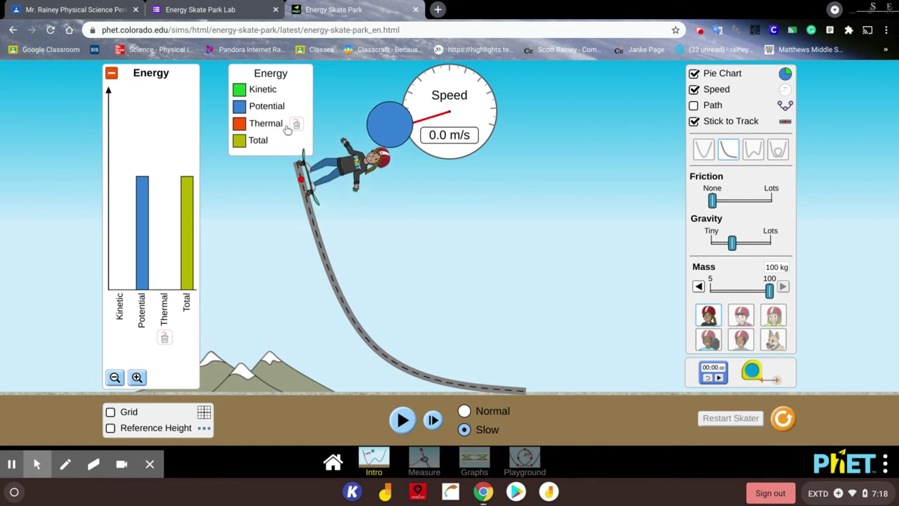
Read the Trial 2 question on highest potential energy, run the skater down the L-shaped ramp, pause past its end, and return to the form
left_click(231, 9)
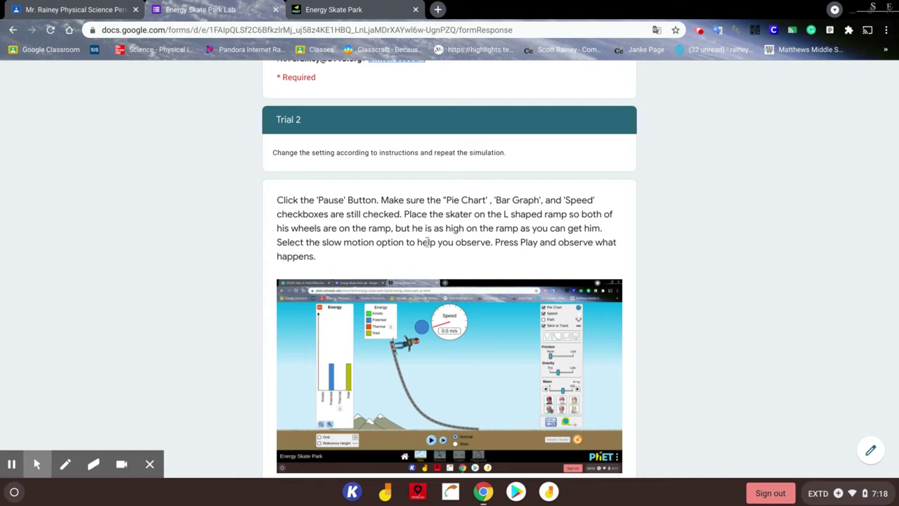
scroll(391, 270, "down", 3)
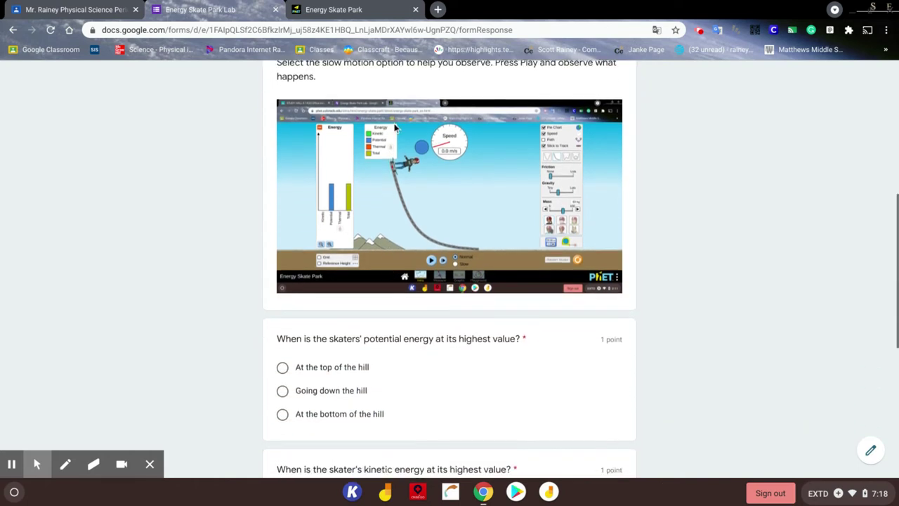
left_click(356, 7)
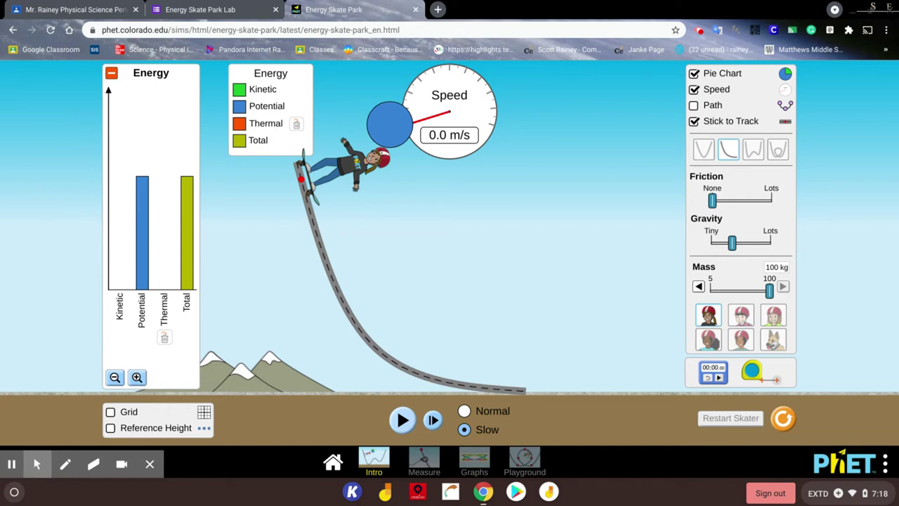
left_click(401, 420)
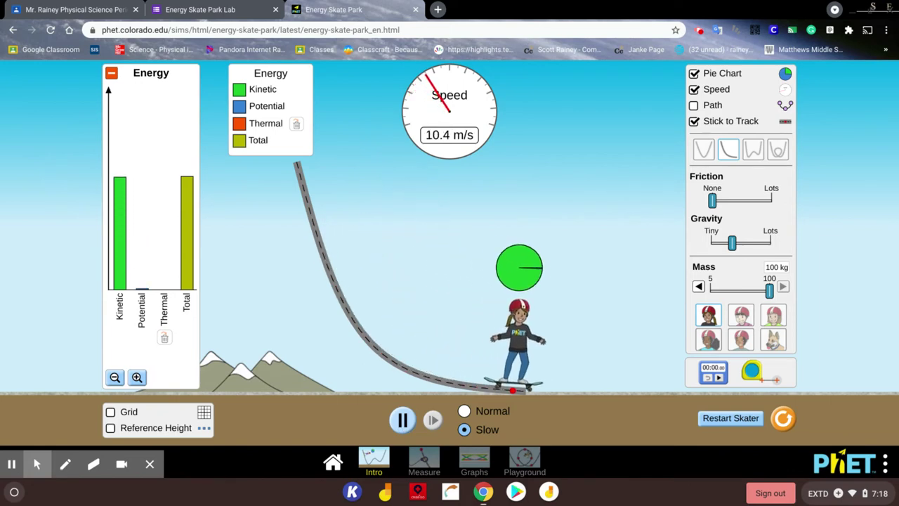
left_click(401, 420)
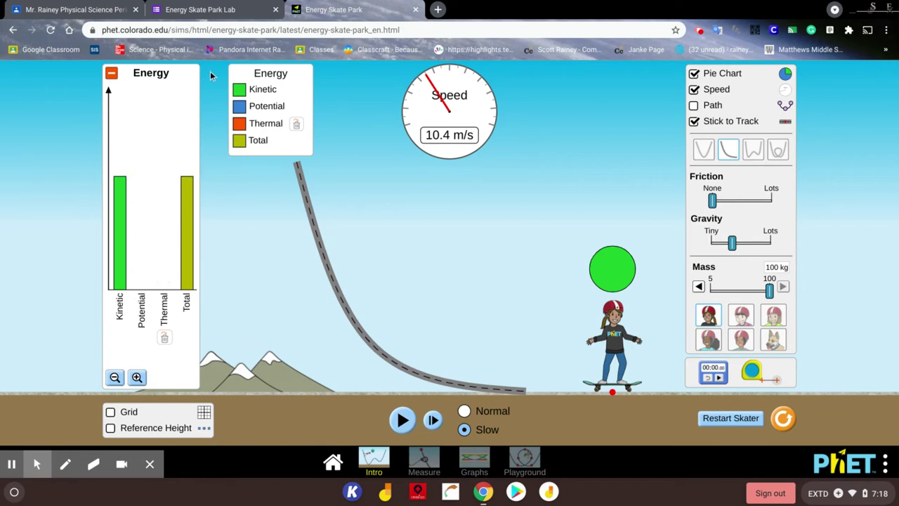
left_click(205, 8)
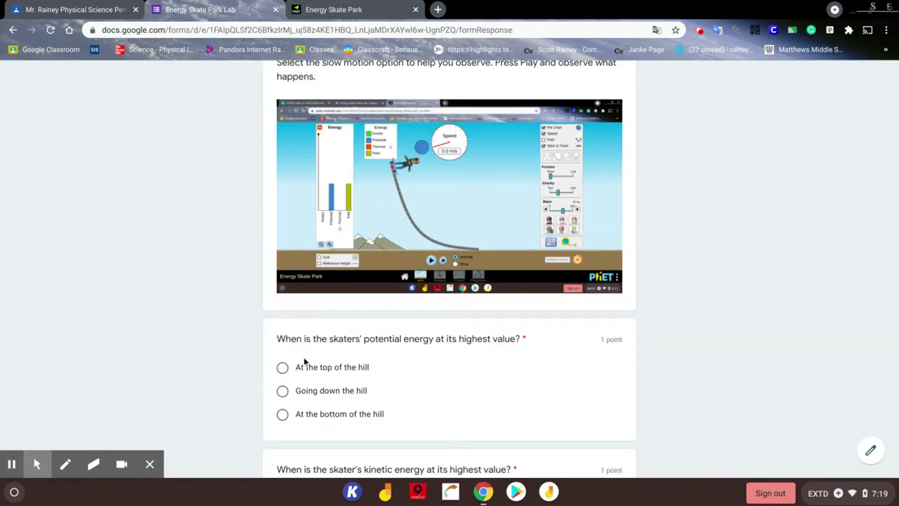
Answer the Trial 2 questions with "At the top of the hill" for highest potential energy and "At the bottom of the hill" for highest kinetic energy
left_click(290, 371)
scroll(446, 365, "down", 2)
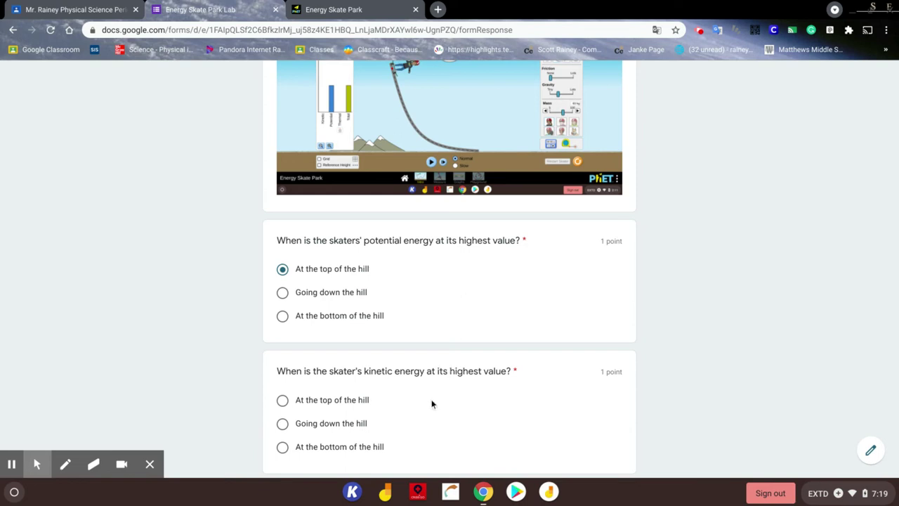
left_click(282, 447)
scroll(415, 408, "down", 3)
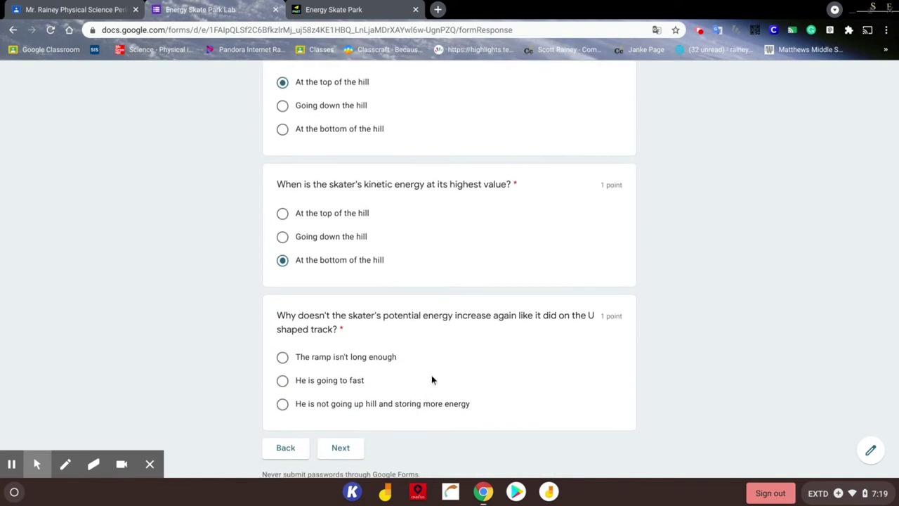
Switch the simulation to the W-shaped track for comparison, and answer the potential energy question with "He is not going up hill and storing more energy"
left_click(317, 6)
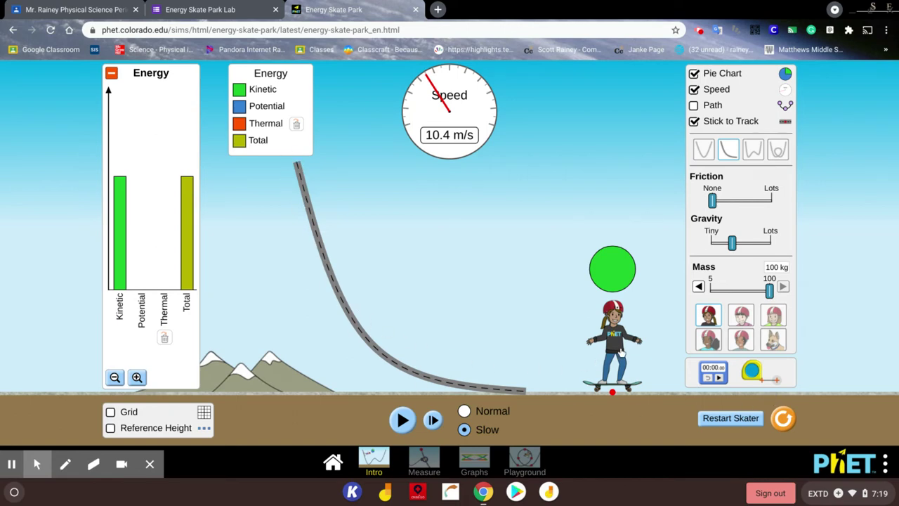
left_click(745, 153)
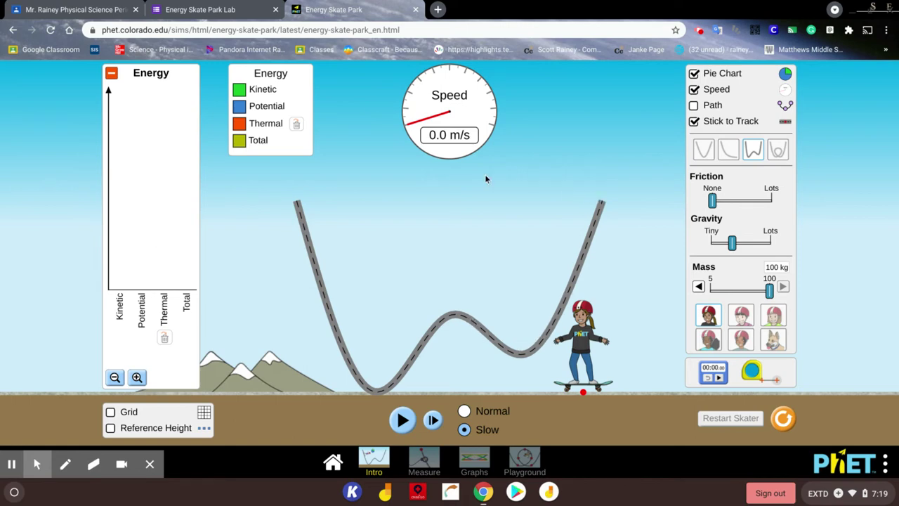
left_click(211, 11)
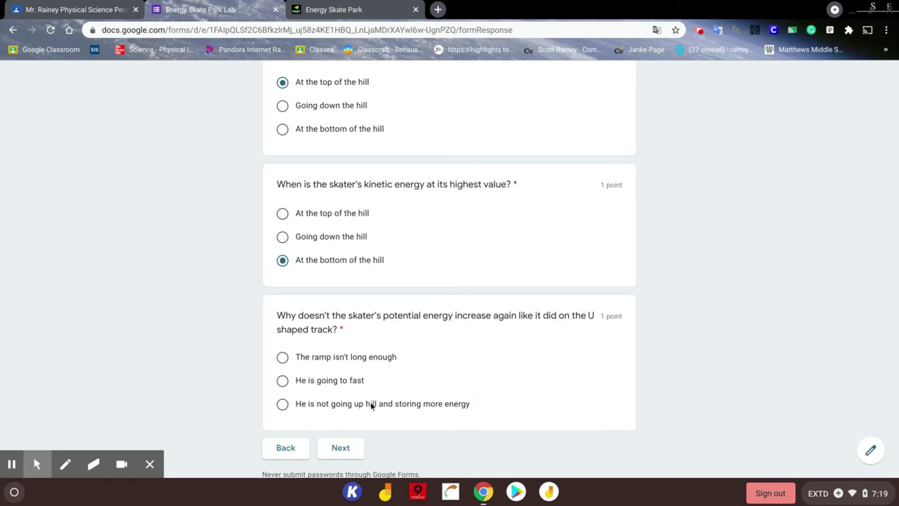
left_click(285, 406)
Review the Trial 2 answers, advance the form to the "Adding some other forces" section, and read its instructions
scroll(425, 413, "up", 4)
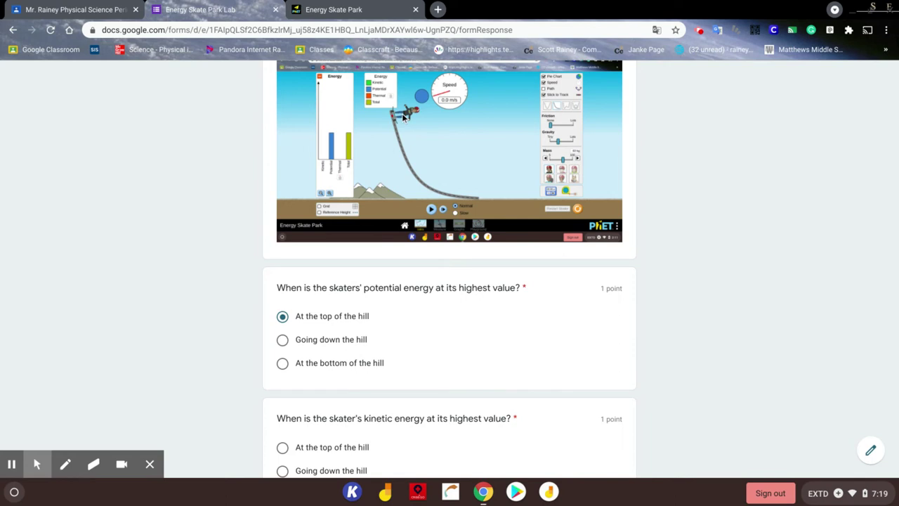
scroll(404, 220, "down", 3)
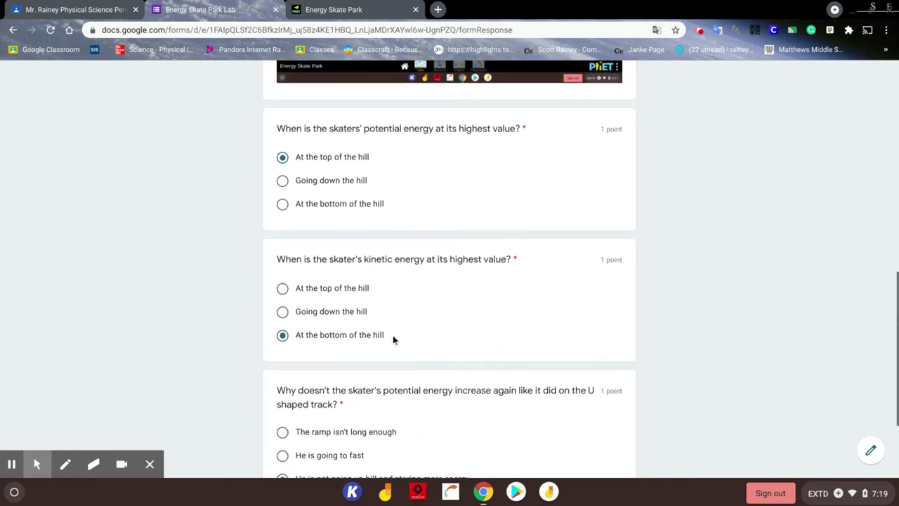
scroll(402, 335, "down", 3)
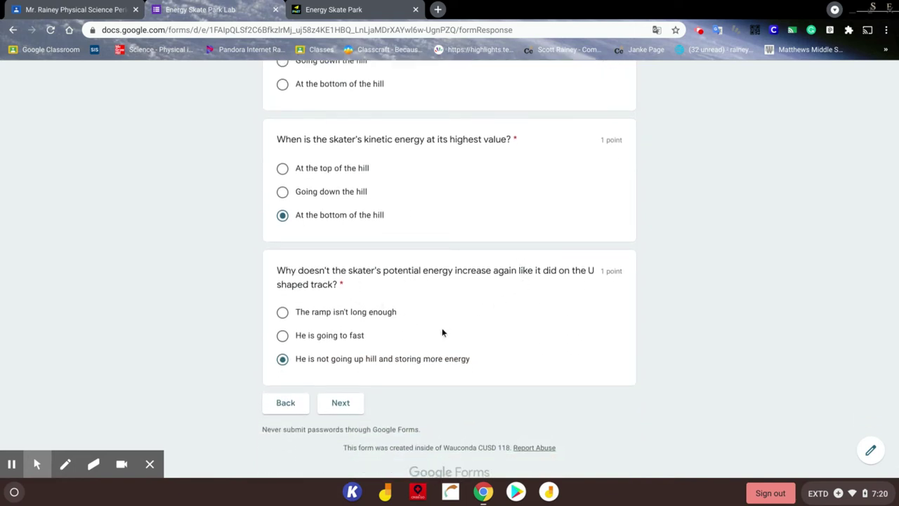
left_click(340, 405)
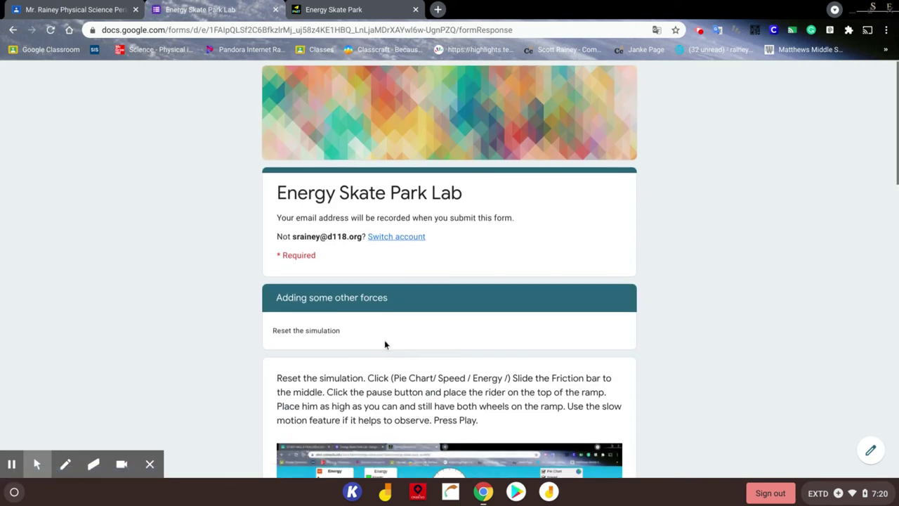
scroll(387, 342, "down", 3)
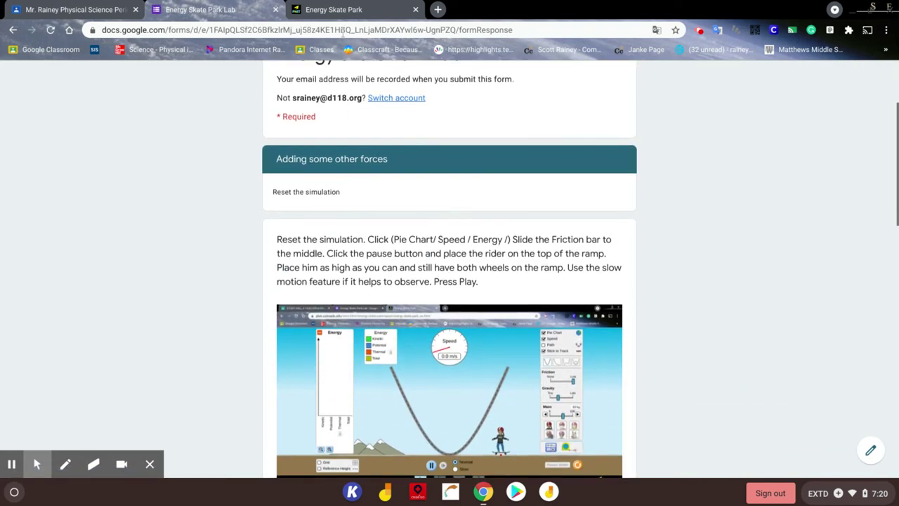
Reset the simulation, turn on the Pie Chart, Speed and Energy displays, and set Friction to the middle
left_click(347, 9)
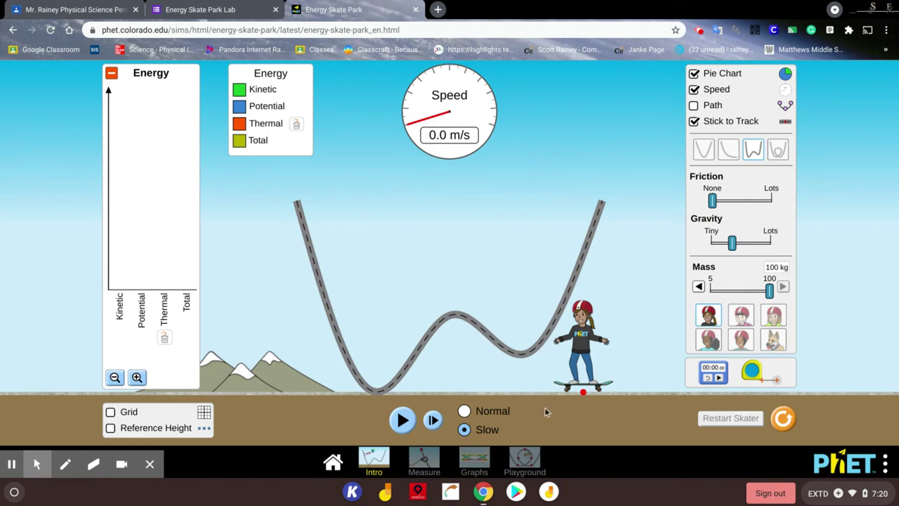
left_click(783, 418)
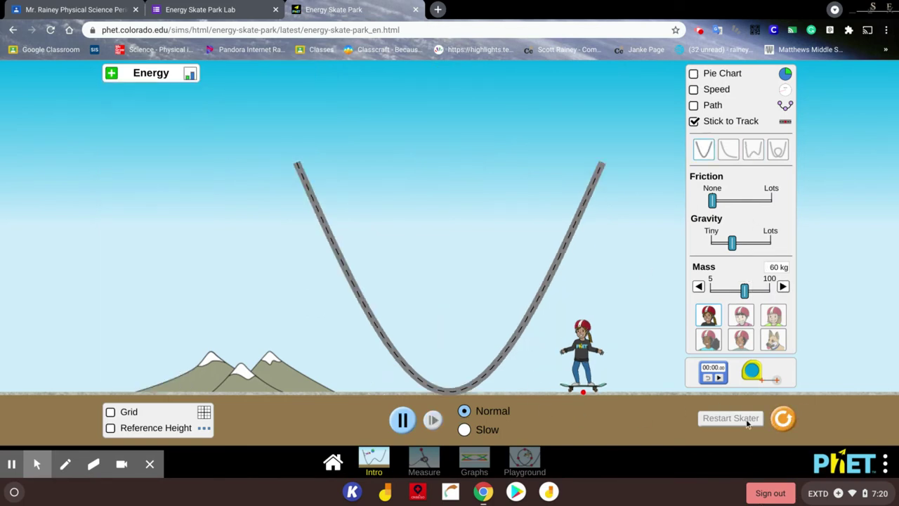
left_click(693, 73)
left_click(693, 89)
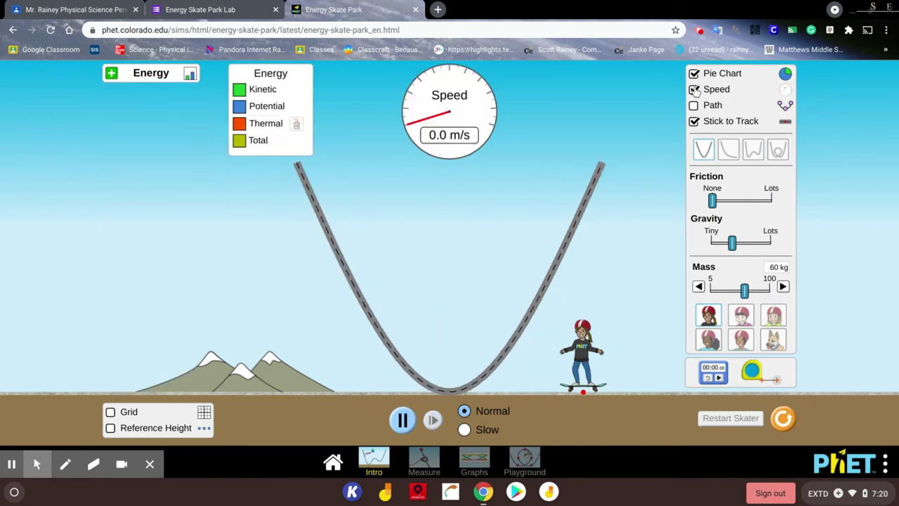
left_click(111, 73)
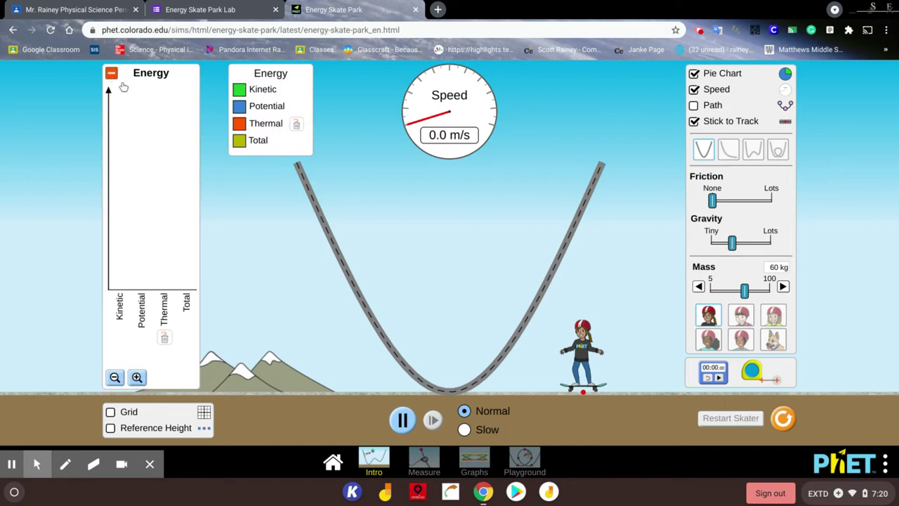
left_click_drag(711, 202, 742, 205)
Recheck the form's friction trial instructions and read the question on why the skater doesn't keep moving back and forth
left_click(178, 7)
scroll(344, 254, "down", 5)
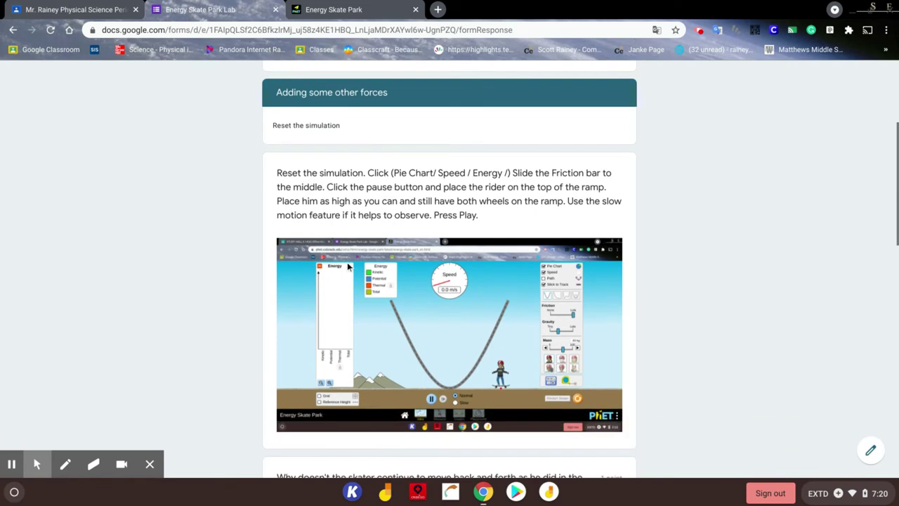
scroll(355, 267, "down", 3)
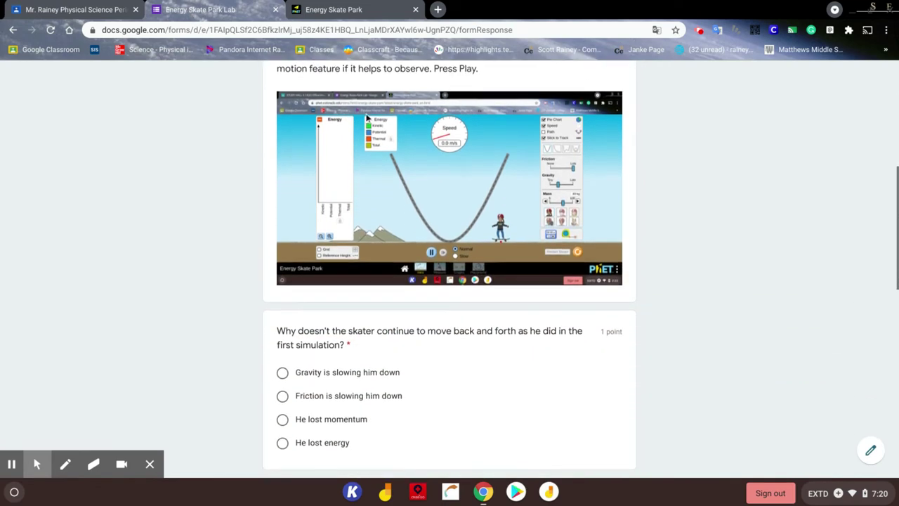
Pause the simulation, place the skater as high as possible on the U-shaped ramp, and run it in slow motion
left_click(368, 9)
left_click_drag(583, 351, 309, 179)
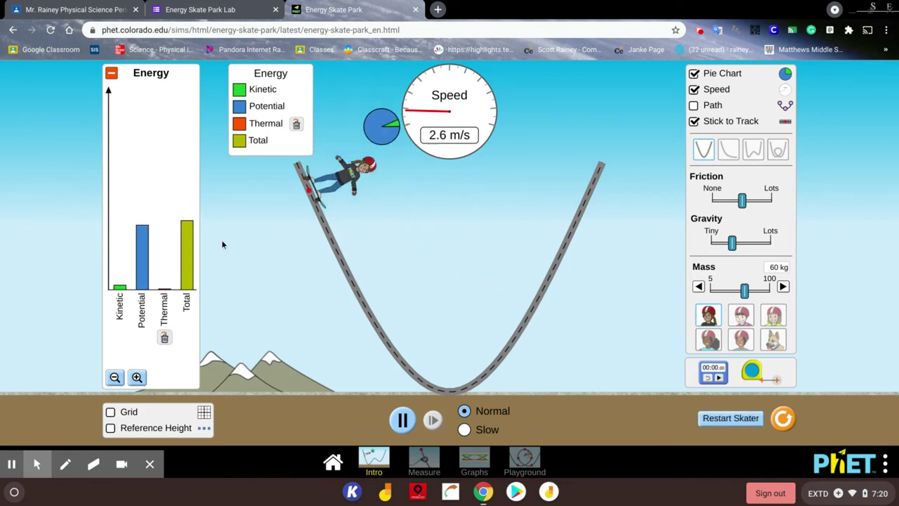
left_click(402, 419)
left_click_drag(363, 266, 288, 188)
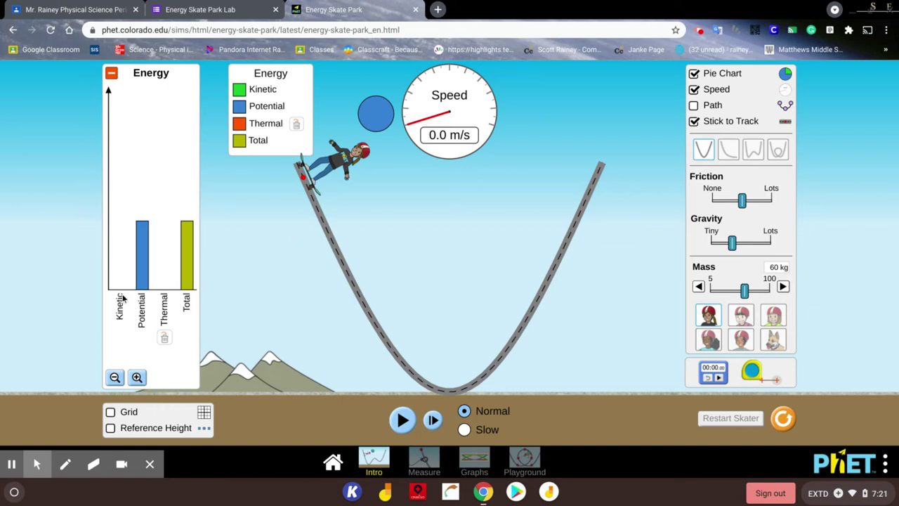
left_click(465, 431)
left_click(403, 420)
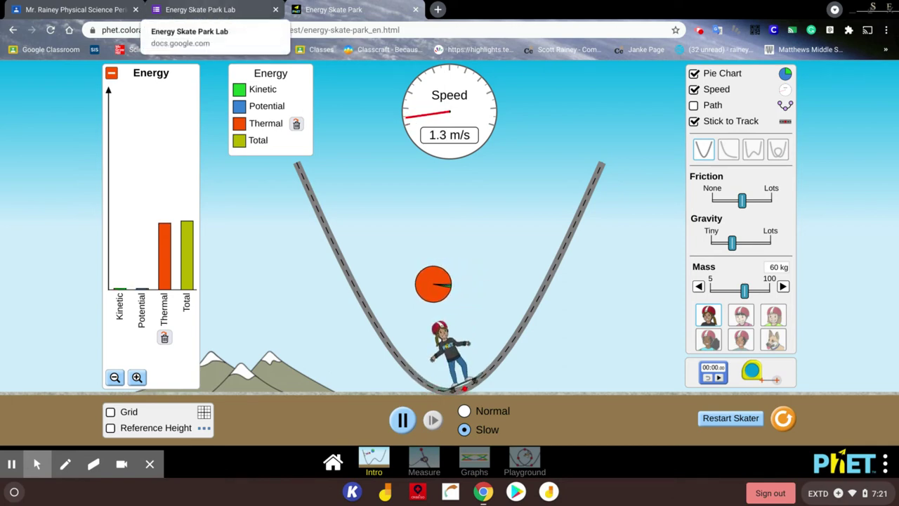
Answer "Friction is slowing him down" for why the skater stops and "They decrease" for kinetic and potential energy over time
left_click(201, 7)
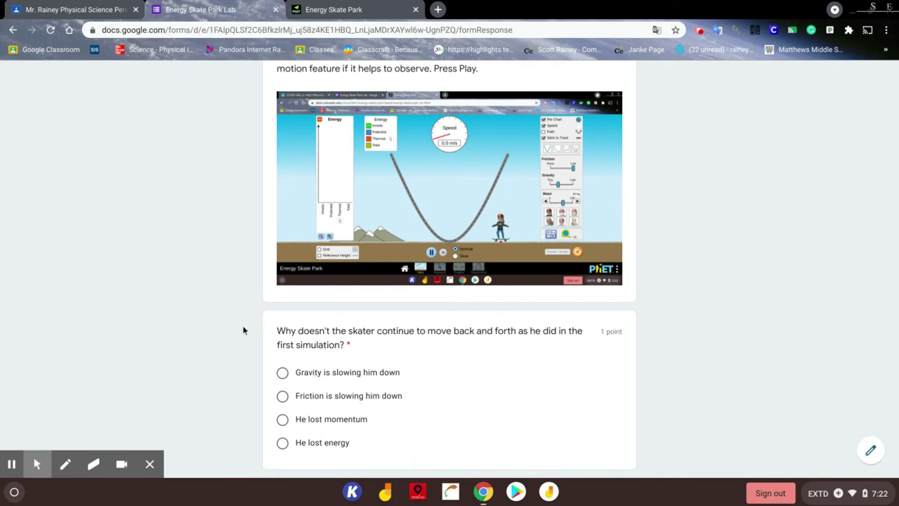
left_click(282, 396)
scroll(399, 403, "down", 1)
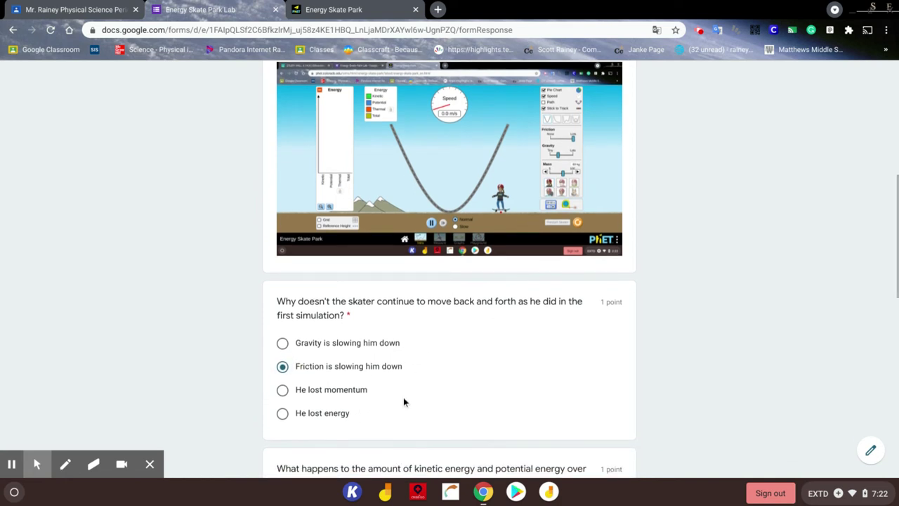
scroll(399, 415, "down", 2)
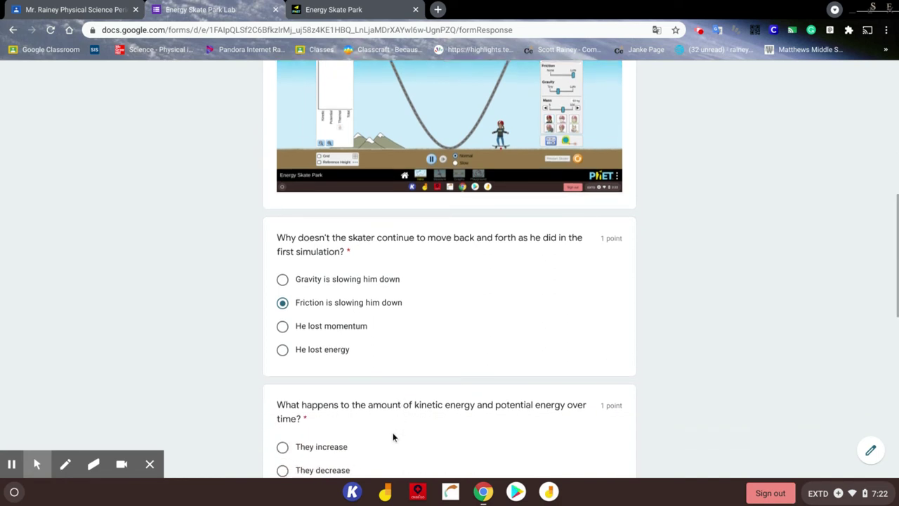
scroll(414, 425, "down", 2)
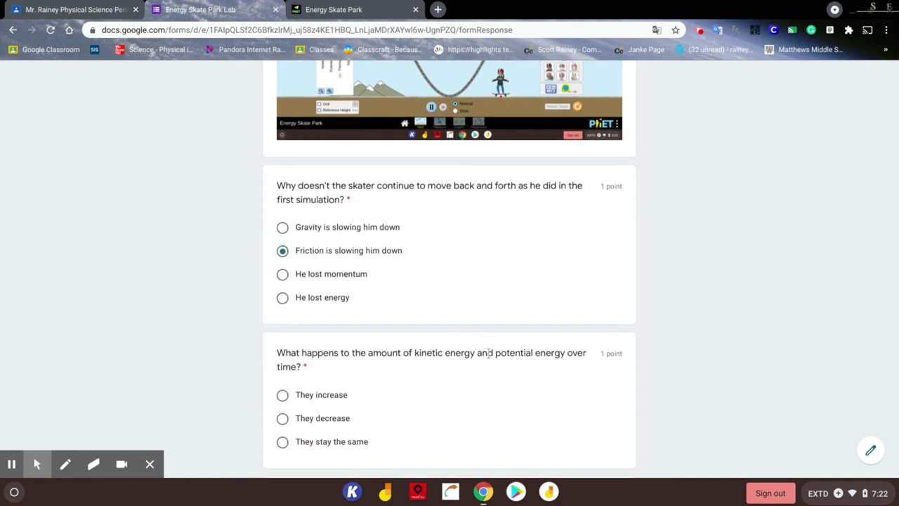
left_click(282, 419)
Watch the simulation's energy bar graph, and answer the conservation of energy question with "They are changed into thermal energy"
scroll(393, 389, "down", 2)
scroll(400, 386, "down", 4)
left_click(374, 7)
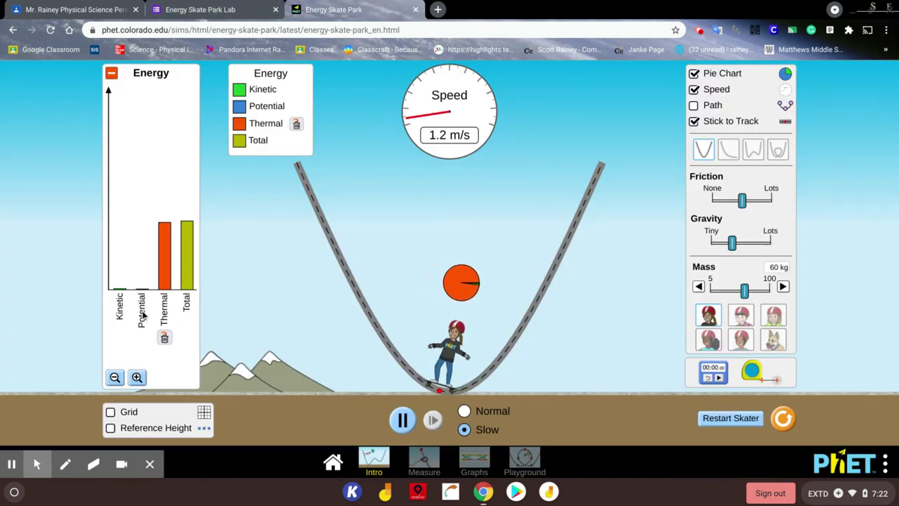
left_click(210, 10)
scroll(463, 257, "down", 3)
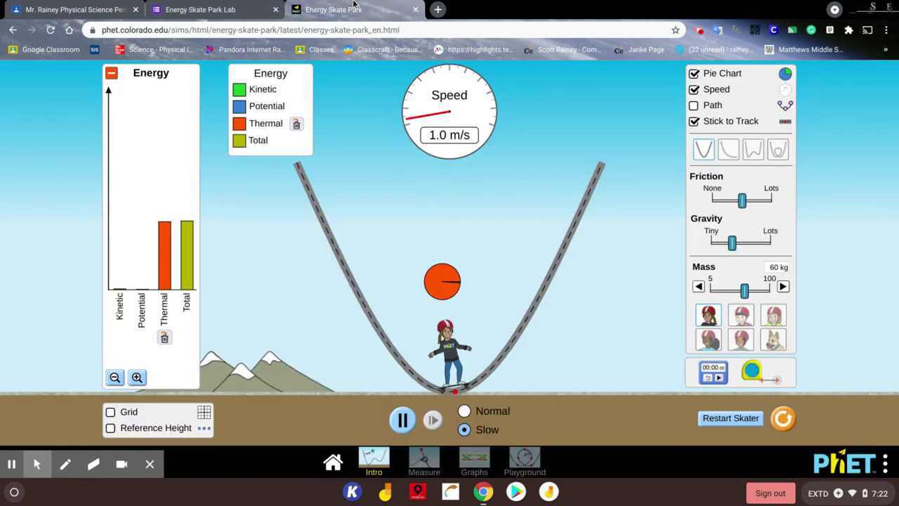
left_click(354, 8)
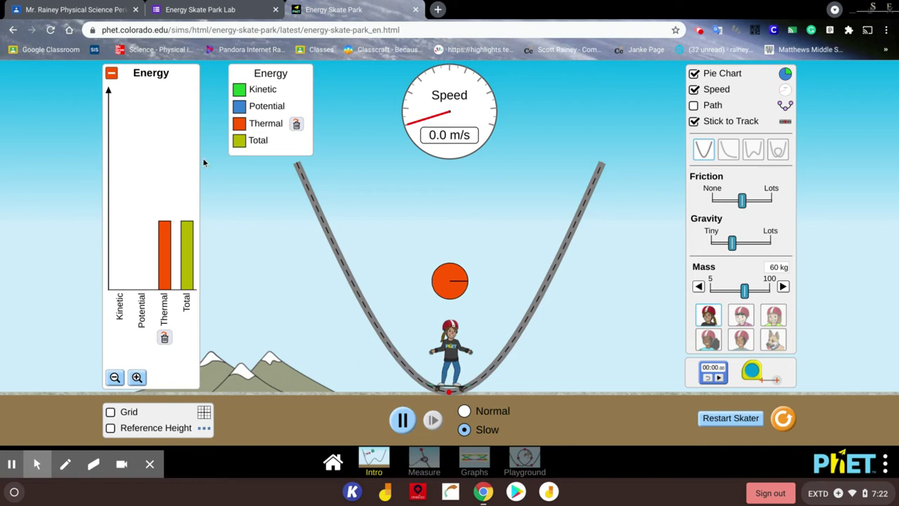
left_click(201, 14)
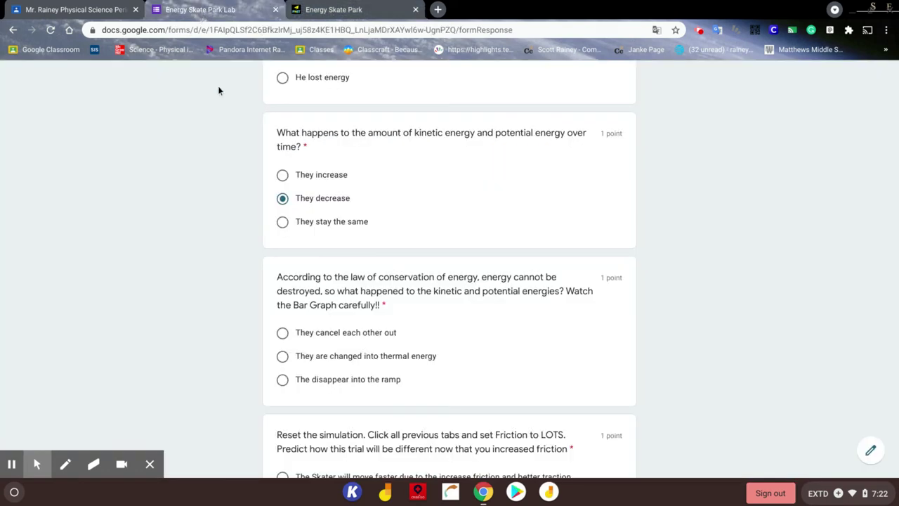
left_click(282, 356)
Read the increased friction question, set Friction to Lots in the simulation, and release the skater from high on the U-shaped ramp
scroll(486, 323, "down", 2)
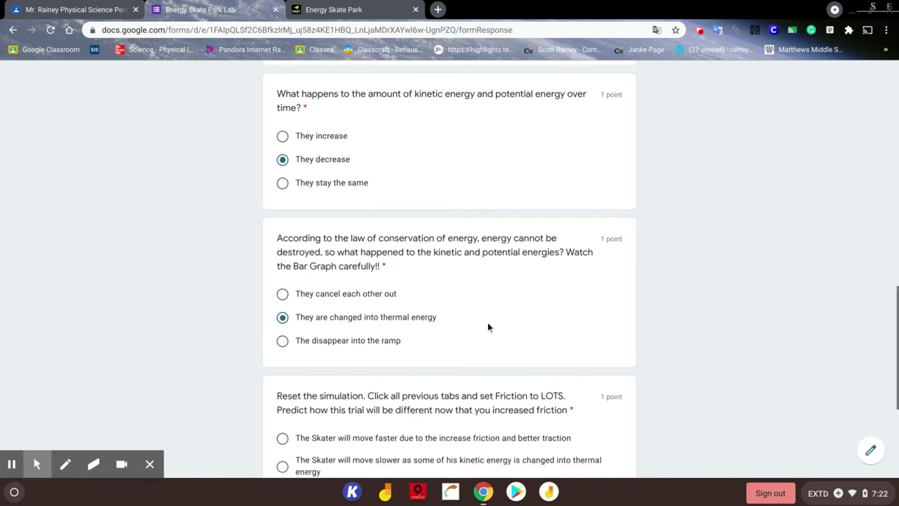
scroll(492, 326, "down", 1)
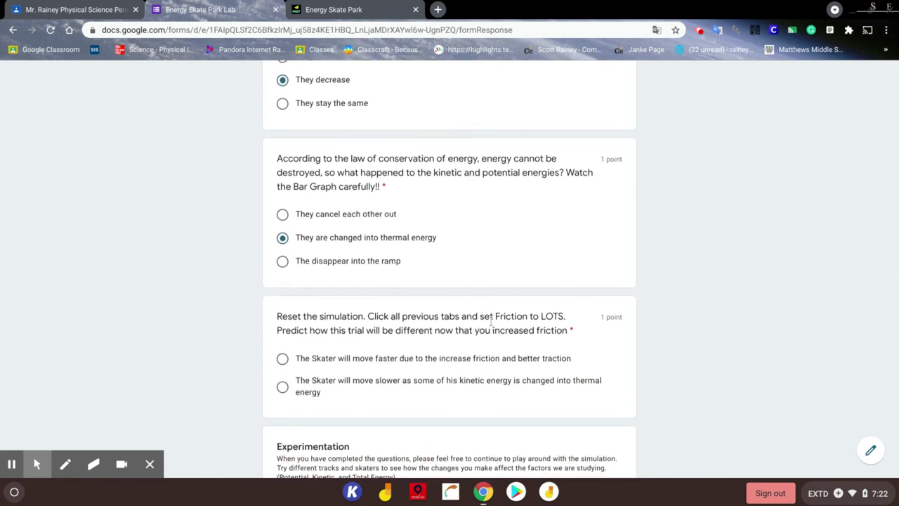
left_click(338, 7)
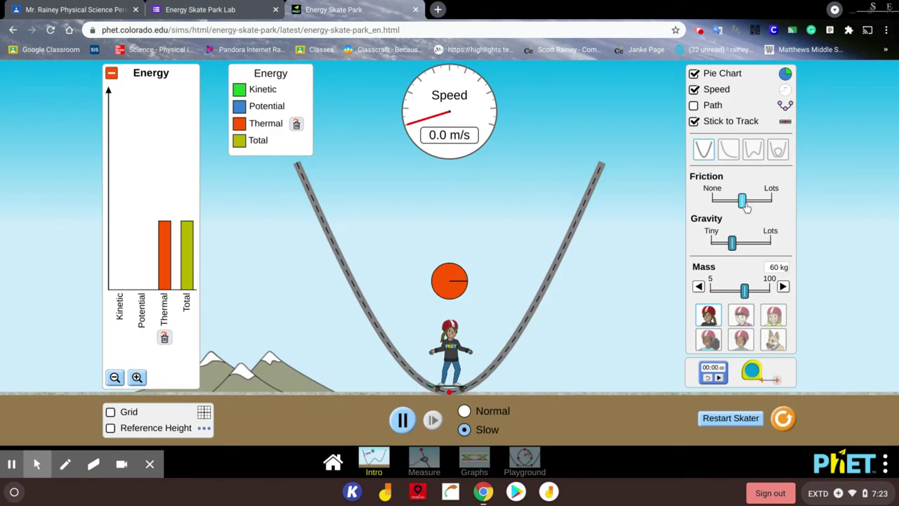
left_click_drag(746, 203, 824, 197)
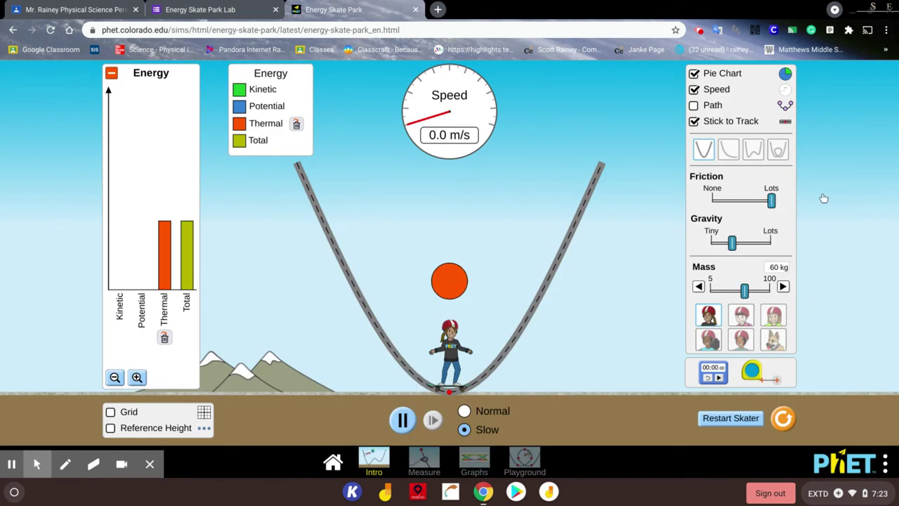
left_click_drag(442, 362, 323, 170)
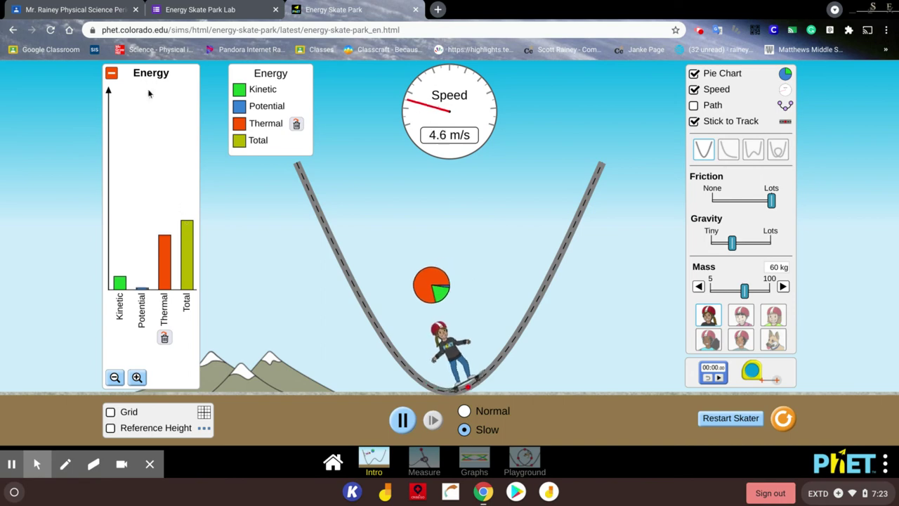
Answer the friction prediction with "The Skater will move slower as some of his kinetic energy is changed into thermal energy"
left_click(205, 11)
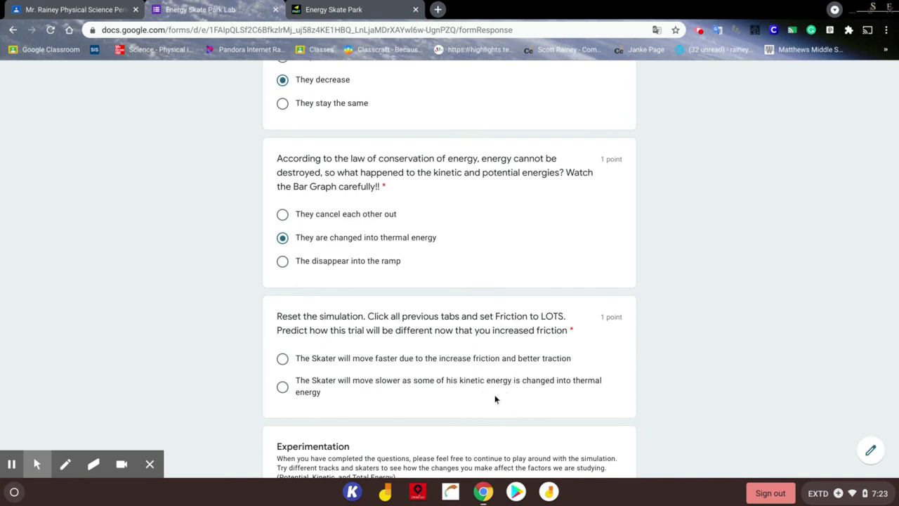
left_click(283, 387)
scroll(481, 354, "down", 1)
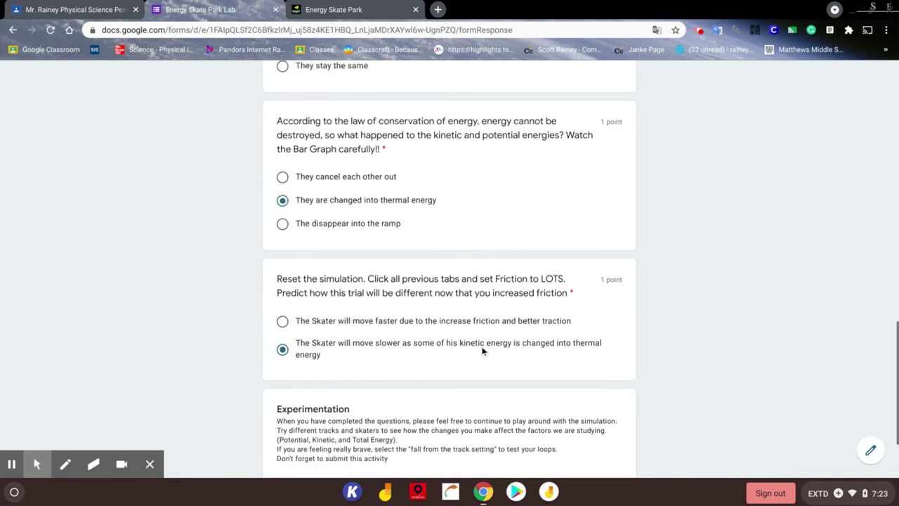
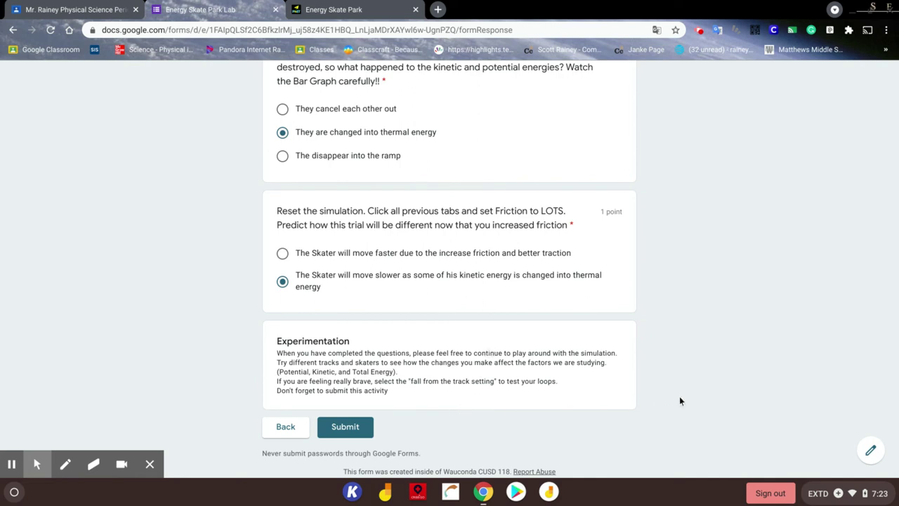
Reset the Energy Skate Park simulation and turn on the Pie Chart, Speed and Energy bar graph displays
left_click(352, 4)
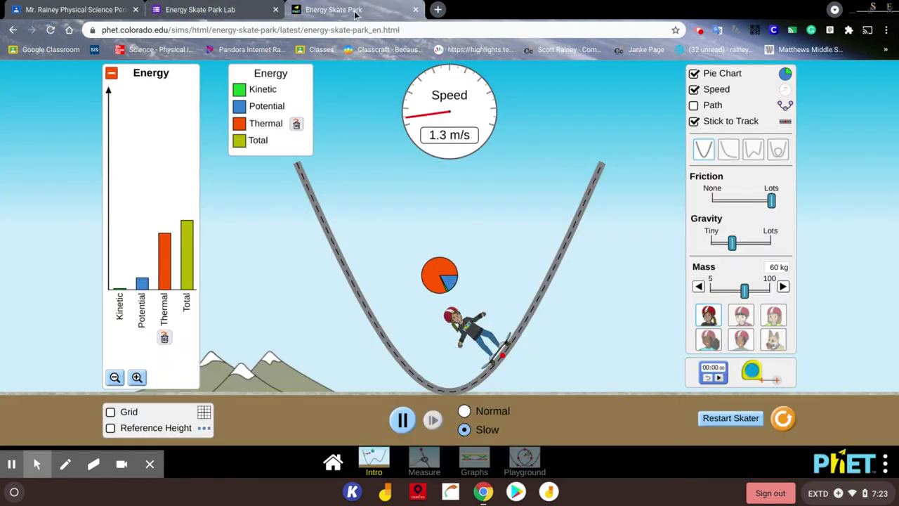
left_click(784, 419)
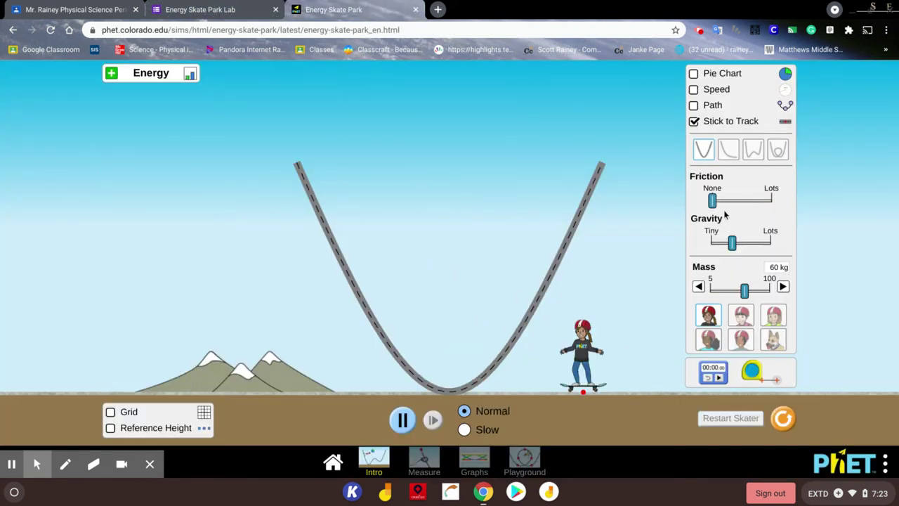
left_click(694, 74)
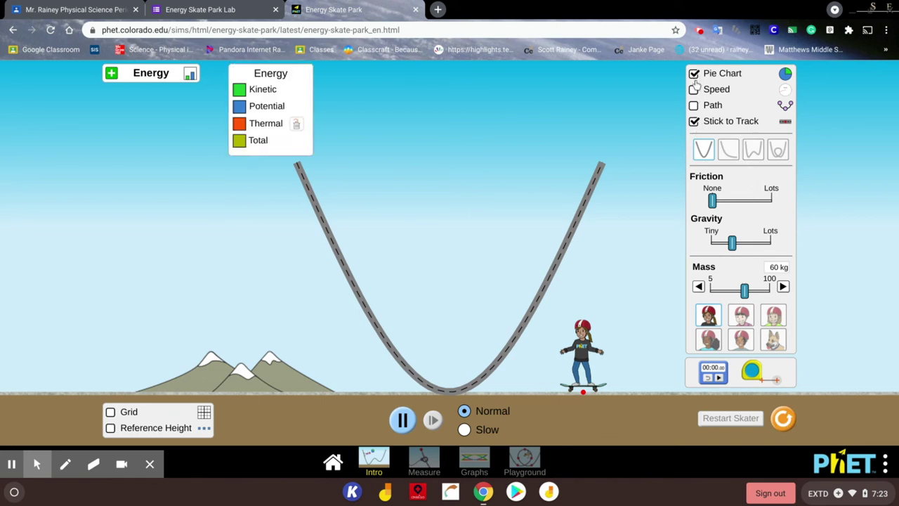
left_click(694, 89)
left_click(111, 75)
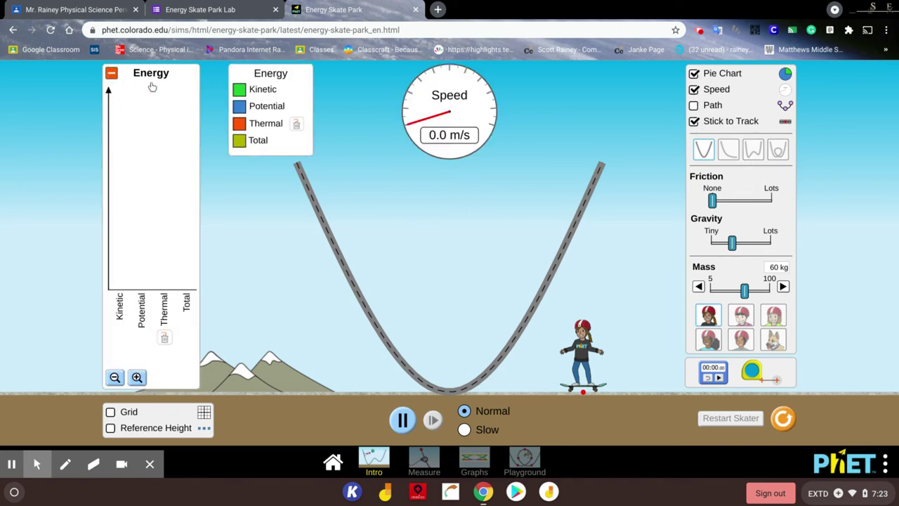
Choose the loop track, turn off Stick to Track, and run the skater from near the top of the ramp
left_click(728, 151)
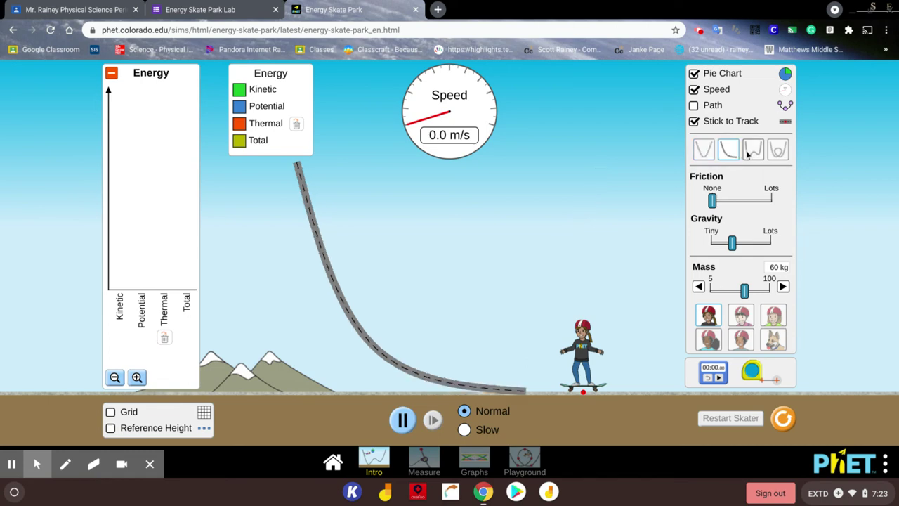
left_click(752, 150)
left_click(778, 151)
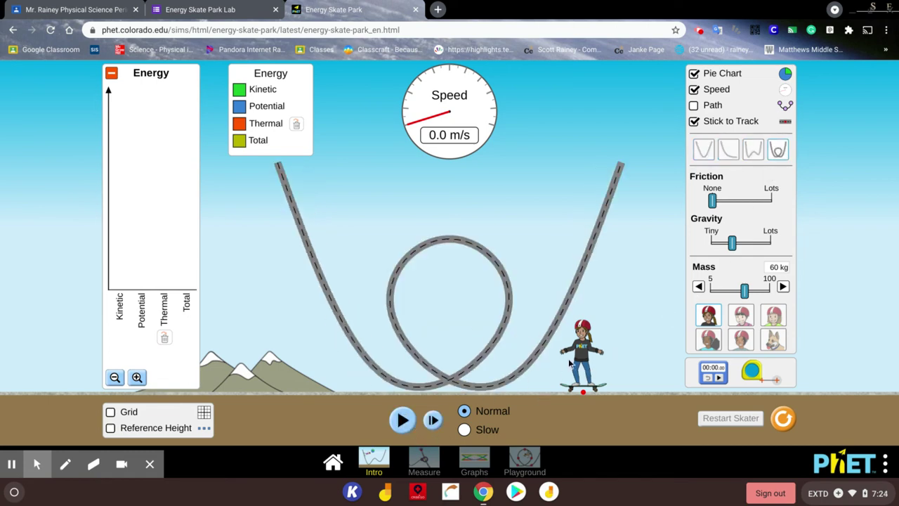
left_click_drag(570, 363, 294, 176)
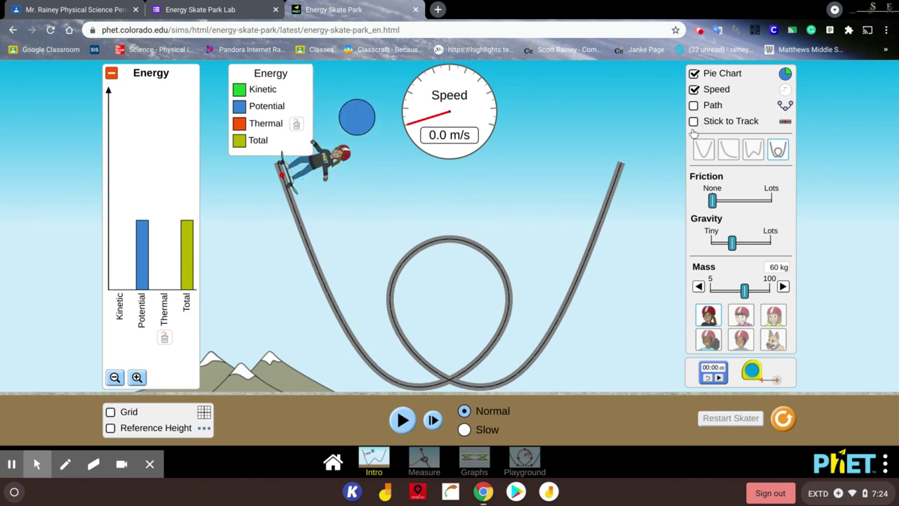
left_click(406, 419)
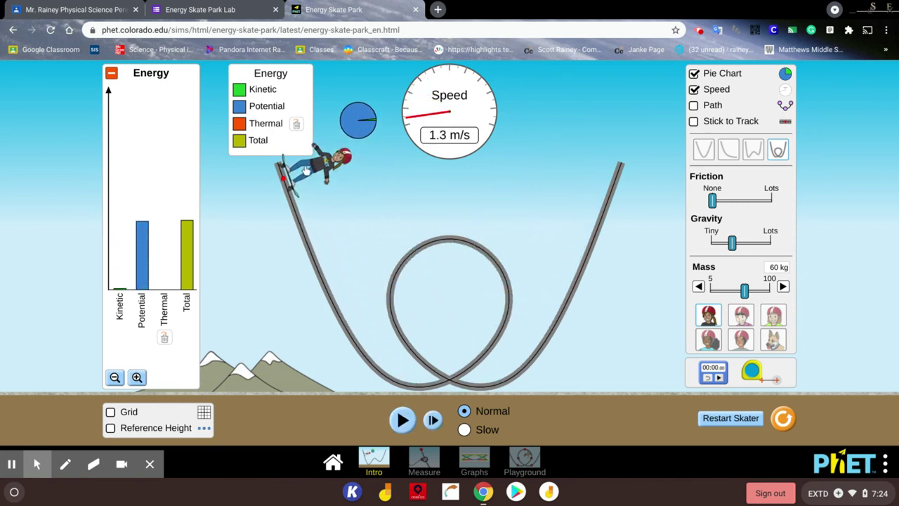
Run the skater from about midway up the loop track's ramp, and again from slightly higher
left_click_drag(307, 171, 329, 273)
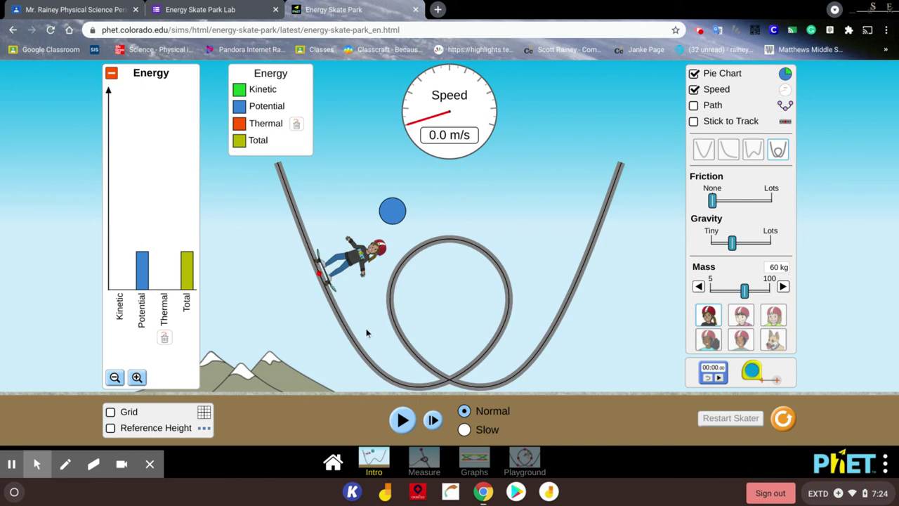
left_click(403, 420)
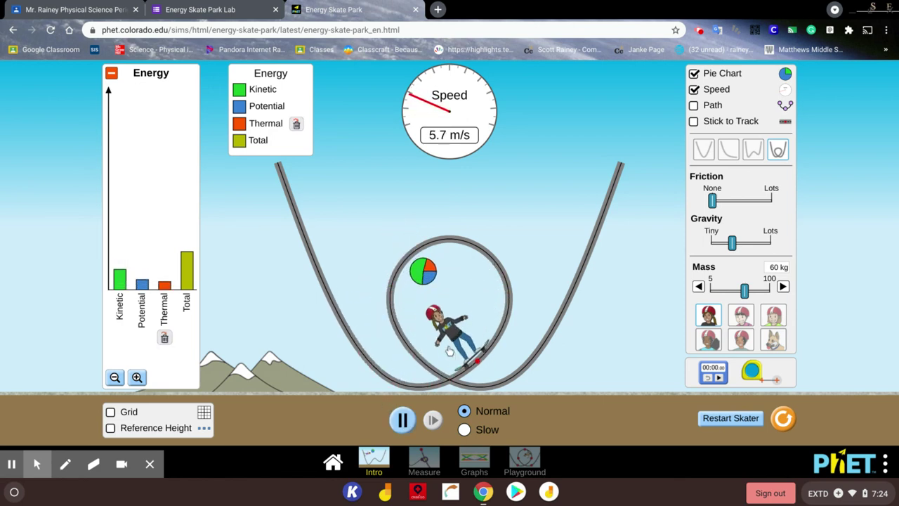
left_click_drag(421, 361, 318, 239)
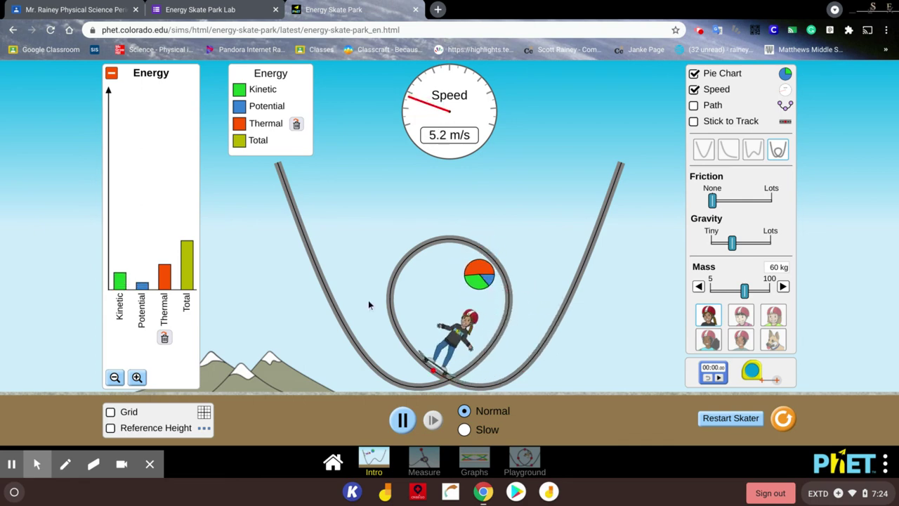
Release the dog skater from near the top of the loop track and set its Mass to 100 kg
left_click(767, 342)
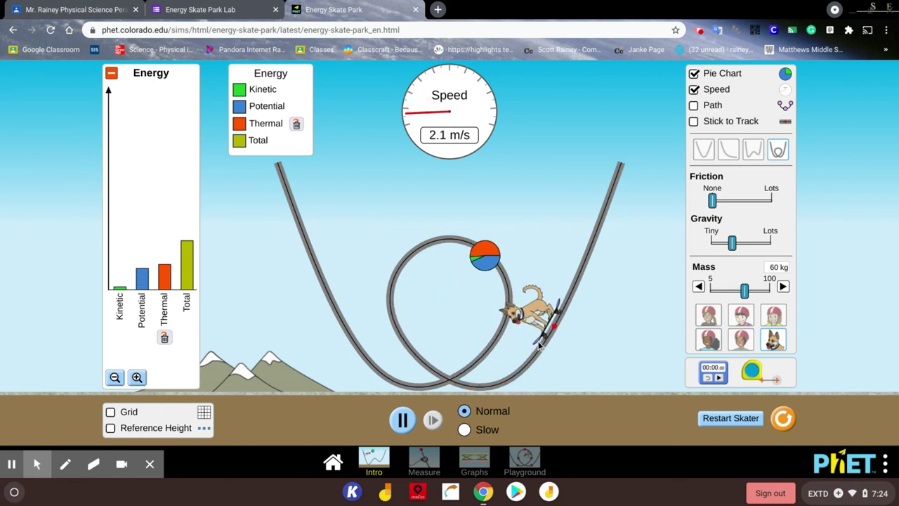
left_click_drag(516, 355, 302, 184)
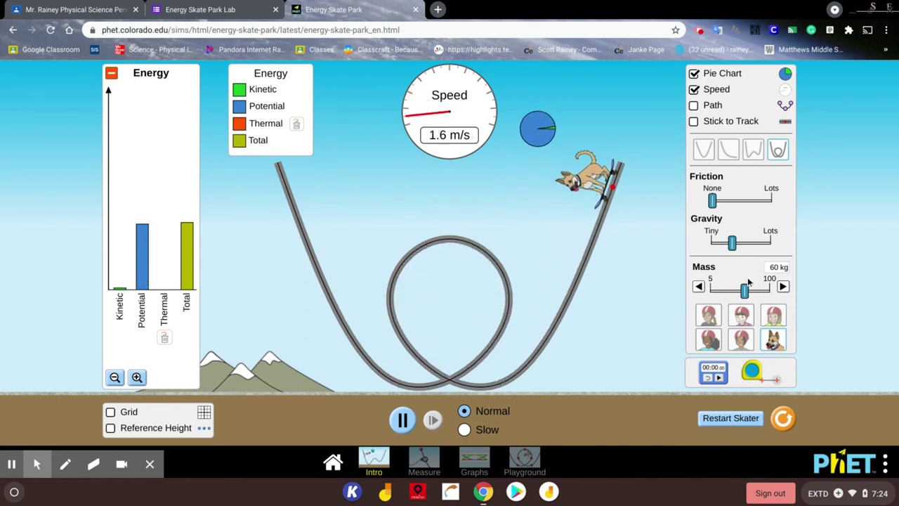
left_click_drag(744, 290, 784, 288)
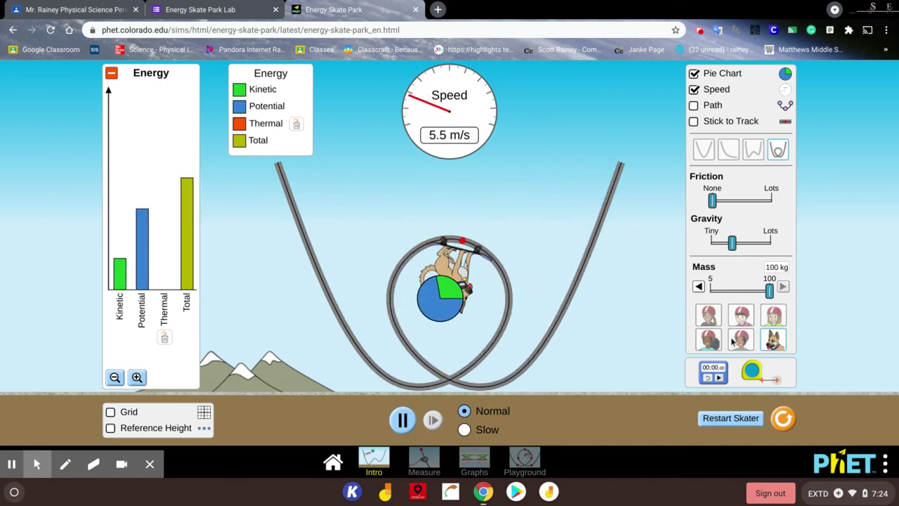
Try other skater characters, ending with the girl in the blue shirt, and set Friction to Lots
left_click(773, 314)
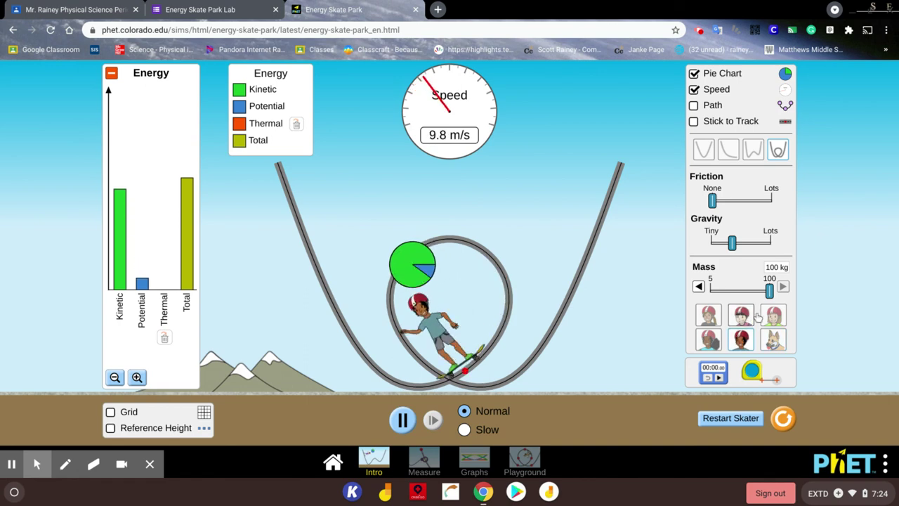
left_click(708, 339)
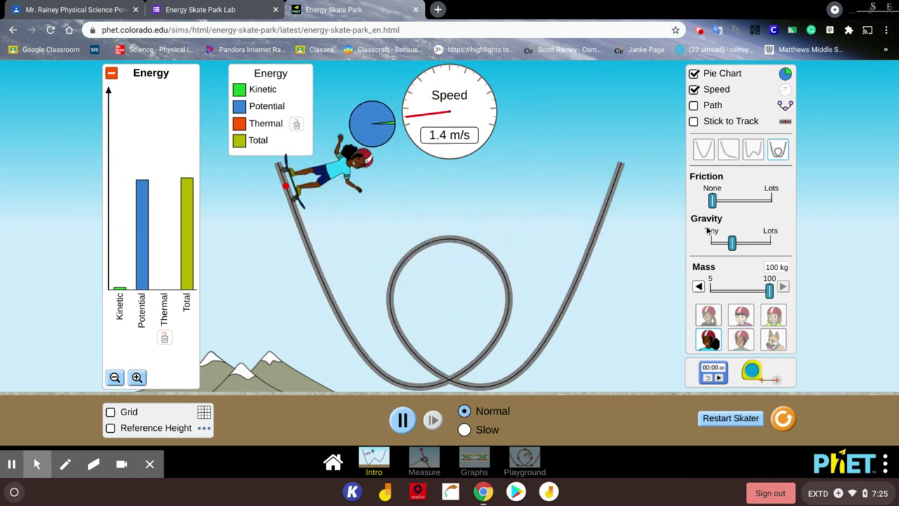
left_click_drag(712, 200, 897, 196)
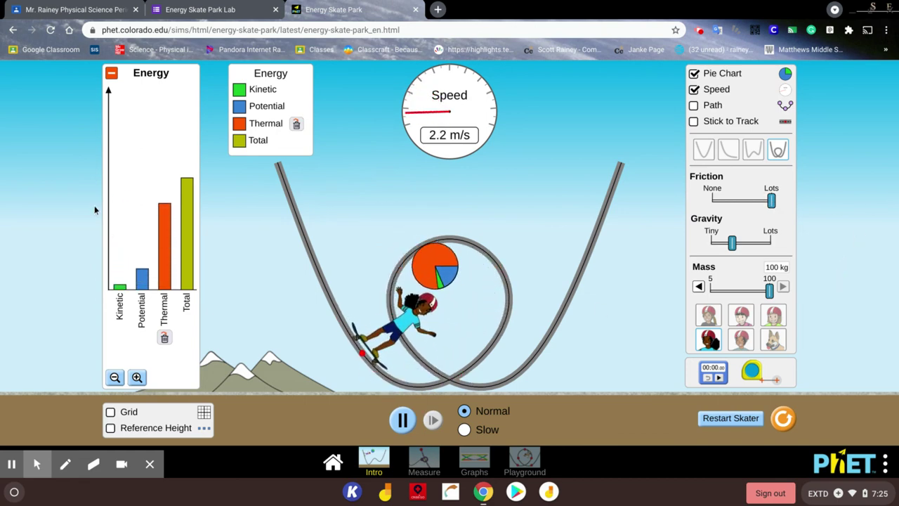
Close the simulation and return to the Energy Skate Park Lab form
left_click(415, 9)
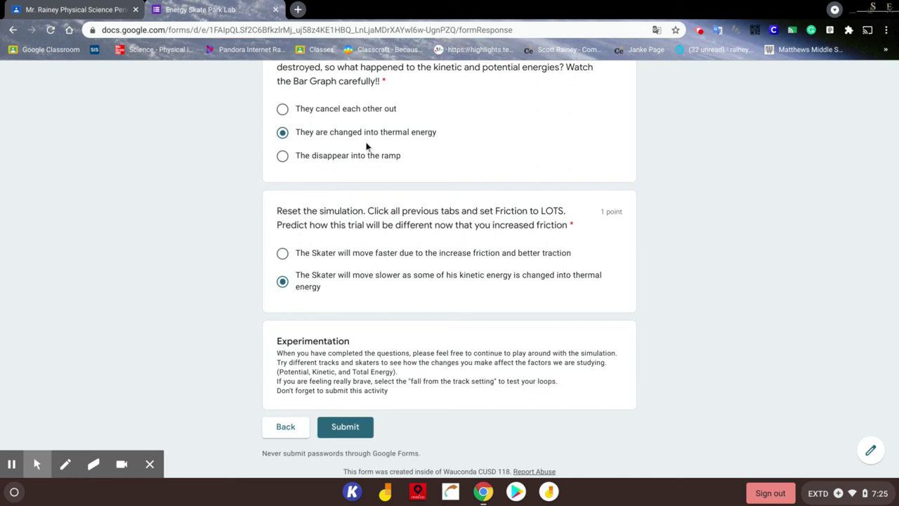
left_click(698, 32)
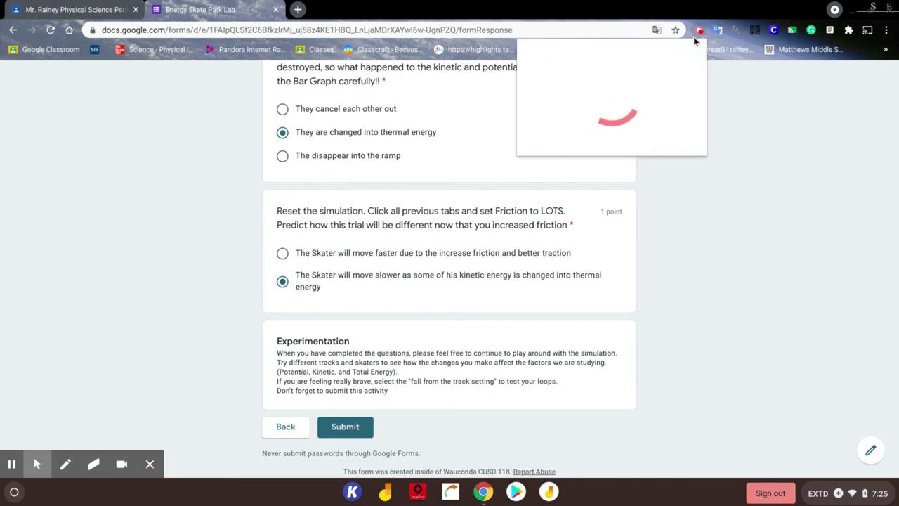